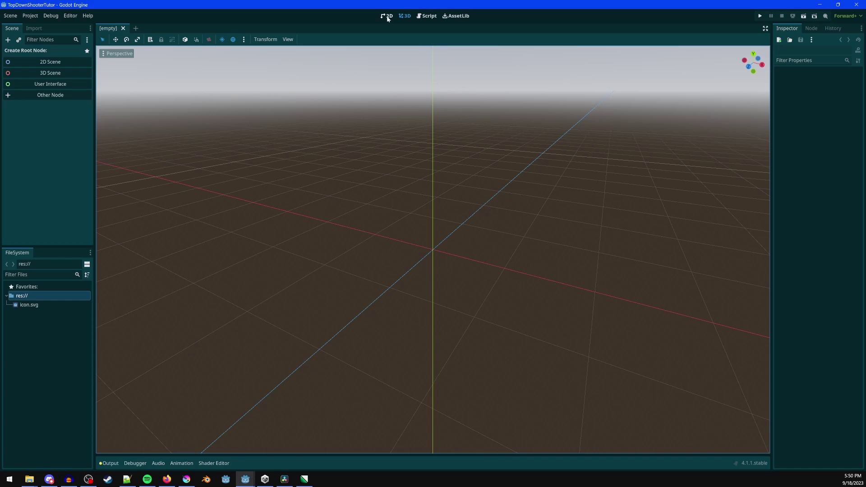
# - Switch to the 2D workspace and create a 2D scene root node
pyautogui.click(387, 16)
pyautogui.moveTo(269, 160); pyautogui.dragTo(397, 267, button='middle')
pyautogui.scroll(1, 397, 267)
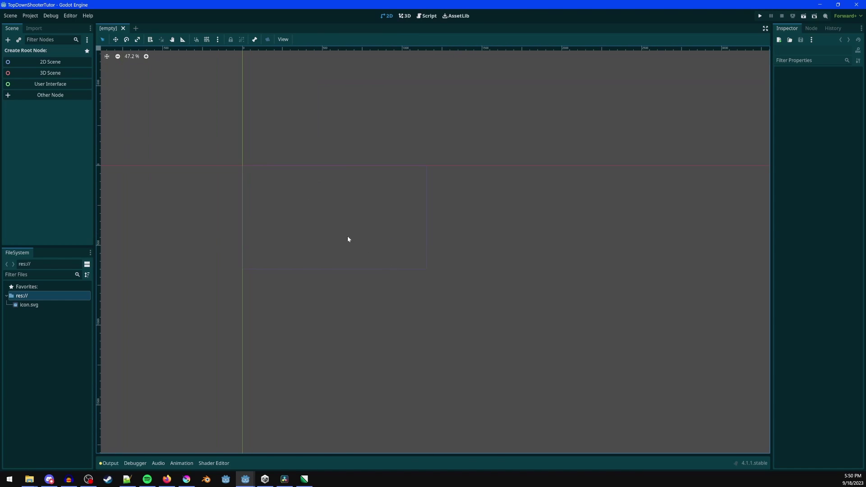
pyautogui.moveTo(288, 166); pyautogui.dragTo(342, 215, button='middle')
pyautogui.scroll(9, 342, 272)
pyautogui.moveTo(376, 276); pyautogui.dragTo(308, 250, button='middle')
pyautogui.scroll(3, 290, 252)
pyautogui.scroll(1, 308, 249)
pyautogui.click(43, 63)
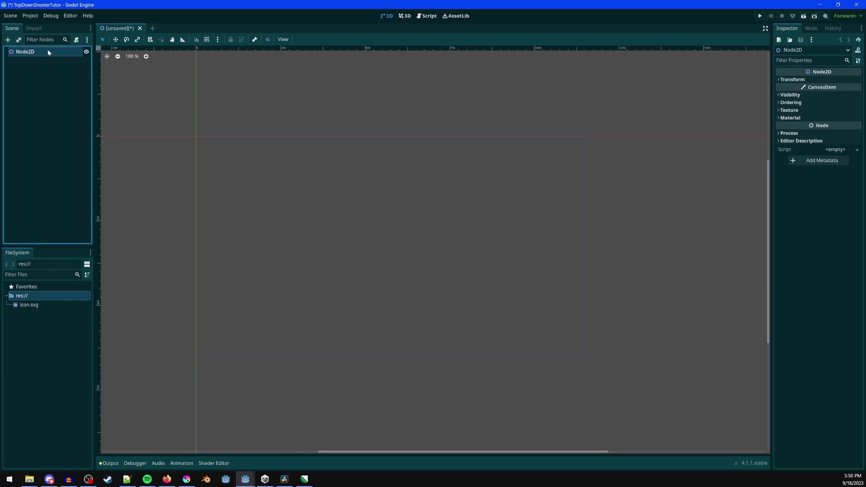
# - Rename the root node to World and save the scene as world.tscn
pyautogui.doubleClick(48, 50)
pyautogui.write('World')
pyautogui.press('Return')
pyautogui.hotkey('ctrl', 's')
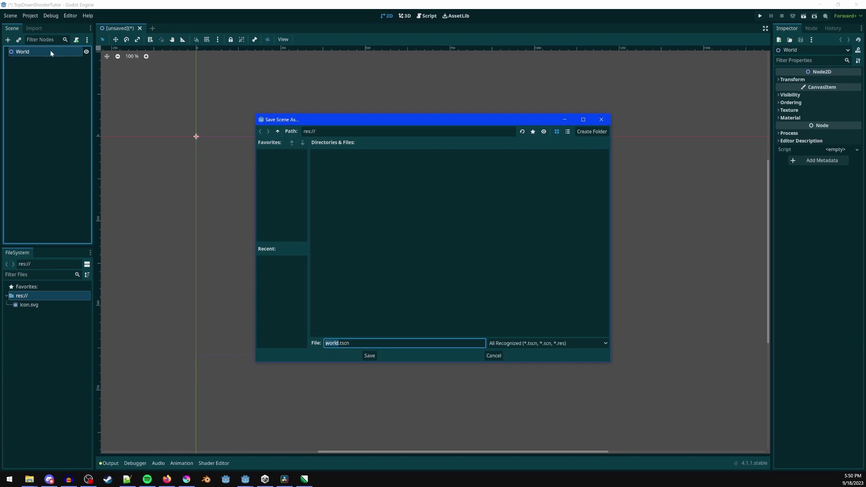
pyautogui.click(368, 354)
# - In the project settings, name 2D physics layer 1 "environment" and layer 2 "characters"
pyautogui.click(30, 18)
pyautogui.click(37, 27)
pyautogui.scroll(-5, 319, 284)
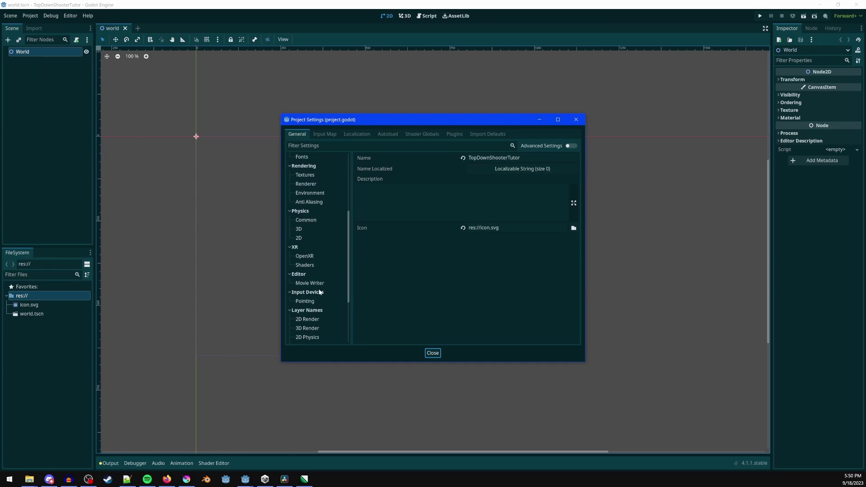
pyautogui.scroll(-3, 307, 243)
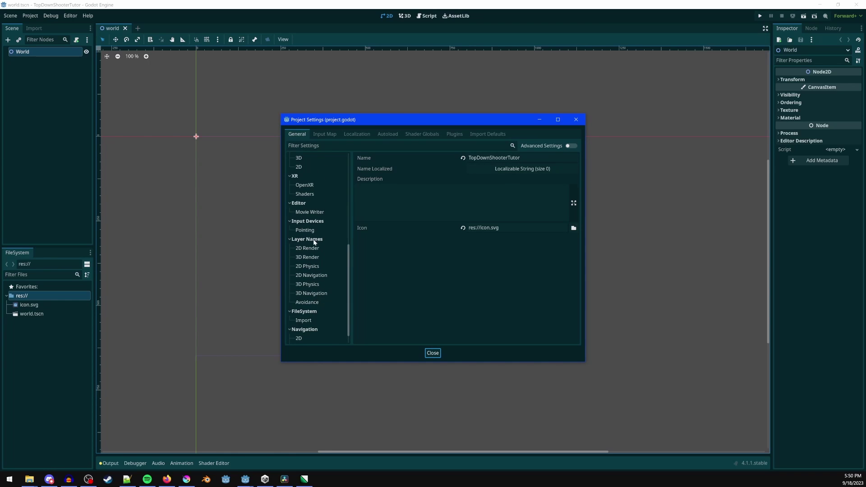
pyautogui.click(313, 267)
pyautogui.click(443, 157)
pyautogui.write('environment')
pyautogui.press('Return')
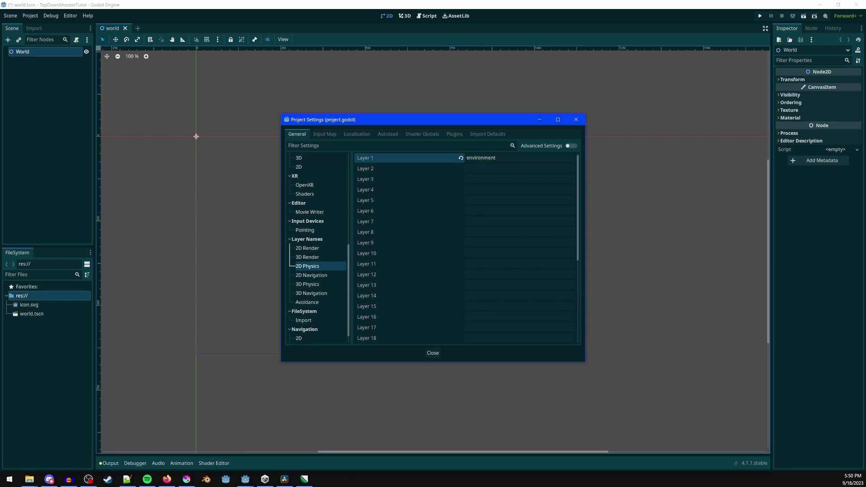
pyautogui.click(491, 169)
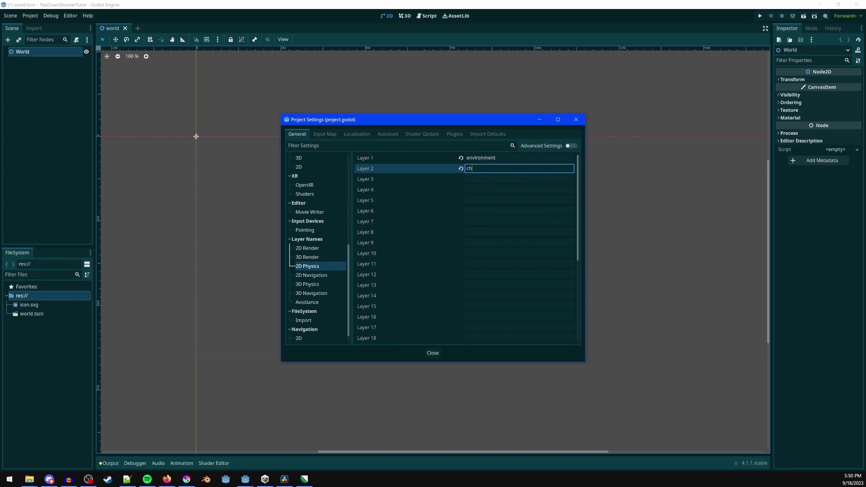
# - Add the input map actions move_up, move_down, move_left and move_right
pyautogui.click(329, 136)
pyautogui.click(329, 157)
pyautogui.write('move_up')
pyautogui.press('Return')
pyautogui.write('move_down')
pyautogui.press('Return')
pyautogui.write('move_left')
pyautogui.press('Return')
pyautogui.write('move_right')
pyautogui.press('Return')
# - Add the input map actions shoot, restart and exit
pyautogui.write('shoot')
pyautogui.press('Return')
pyautogui.write('restart')
pyautogui.press('Return')
pyautogui.write('e')
pyautogui.press('Return')
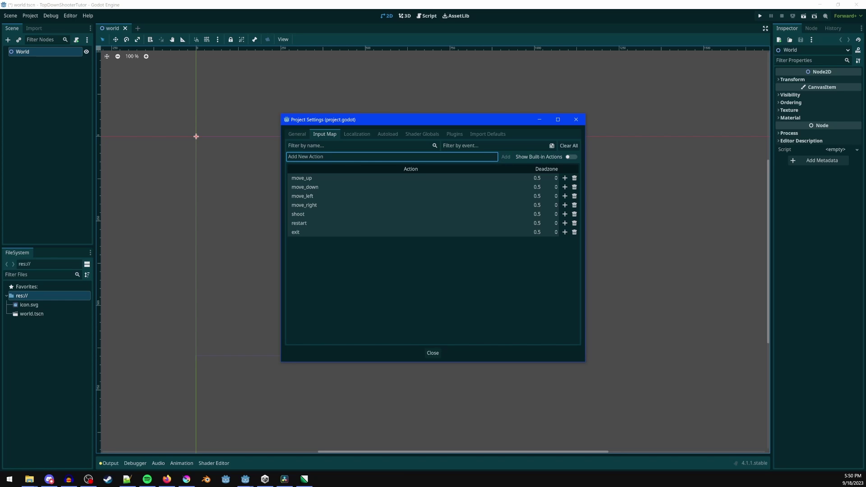
# - Bind the W key to move_up and the S key to move_down
pyautogui.click(565, 178)
pyautogui.press('w')
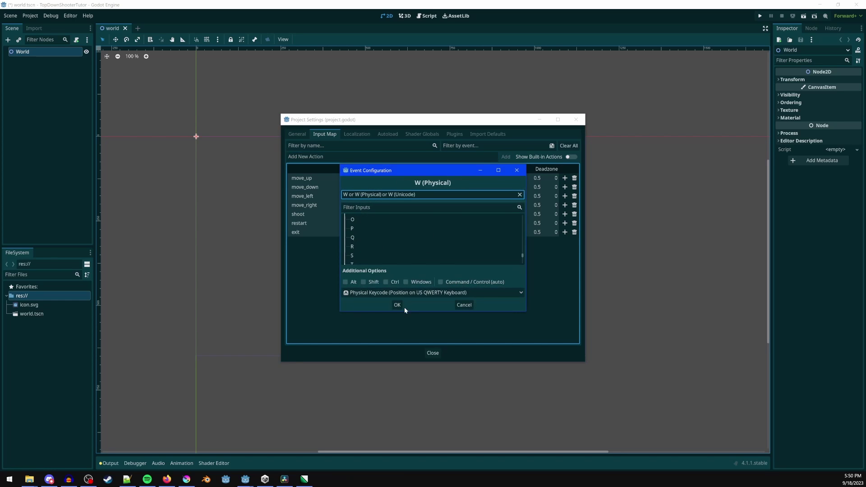
pyautogui.click(399, 305)
pyautogui.click(565, 196)
pyautogui.press('s')
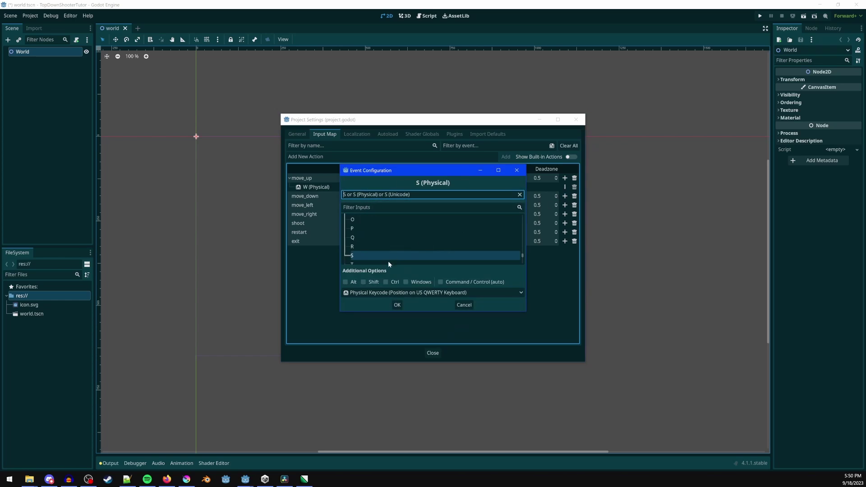
pyautogui.click(397, 306)
# - Bind the A key to move_left and the D key to move_right
pyautogui.click(565, 214)
pyautogui.press('a')
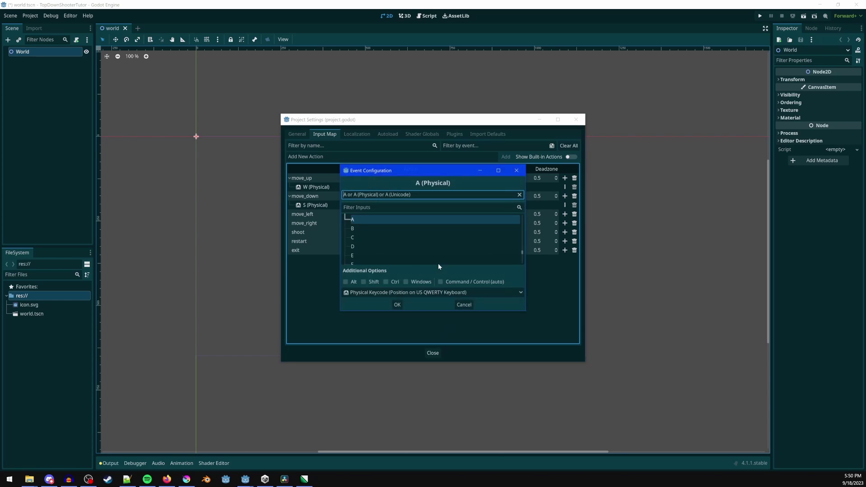
pyautogui.click(398, 305)
pyautogui.click(564, 233)
pyautogui.press('d')
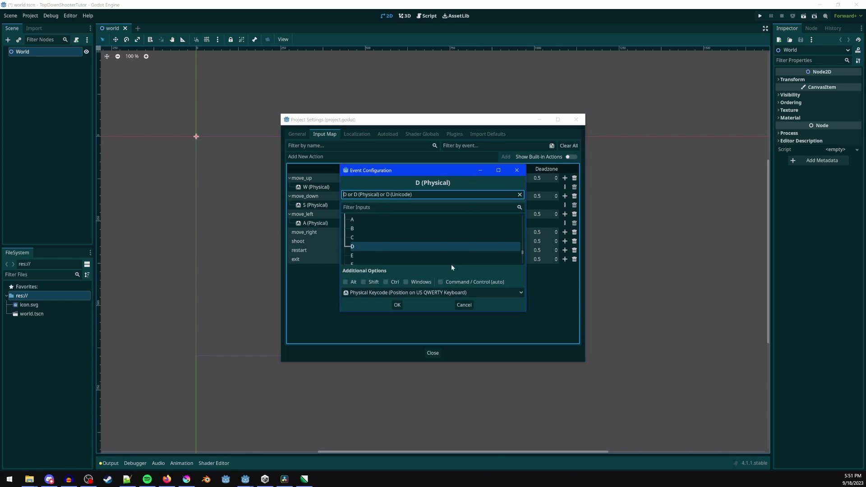
pyautogui.click(398, 306)
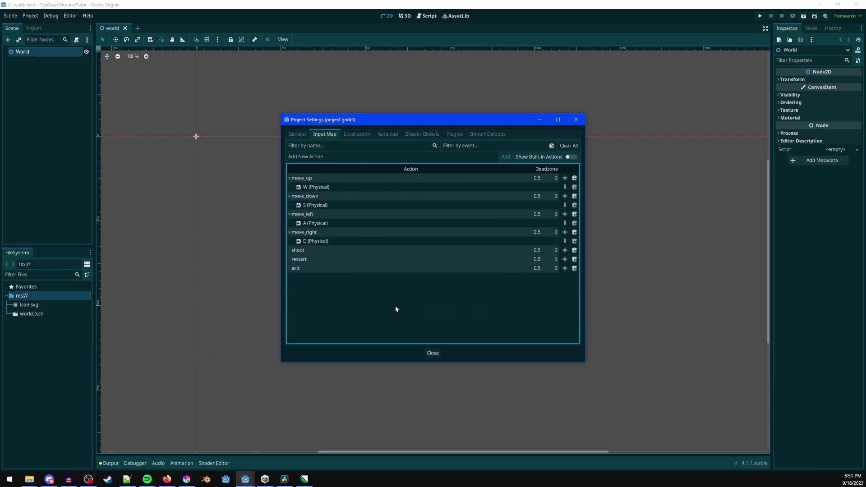
# - Bind the Left Mouse Button to the shoot action
pyautogui.click(565, 260)
pyautogui.click(345, 229)
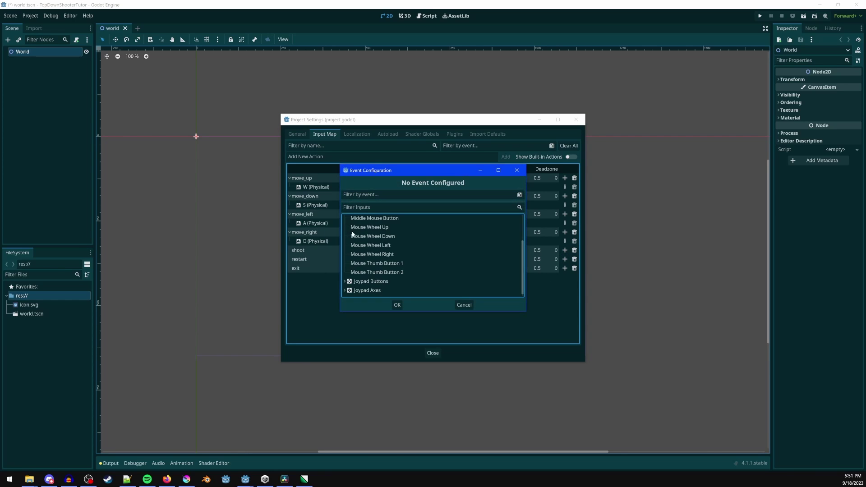
pyautogui.click(368, 237)
pyautogui.click(398, 305)
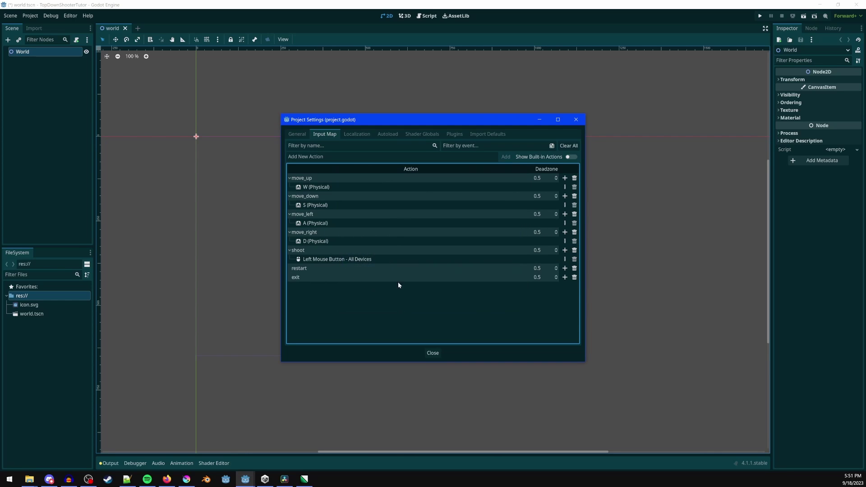
# - Bind the R key to restart and the Escape key to exit
pyautogui.click(565, 268)
pyautogui.press('r')
pyautogui.click(398, 305)
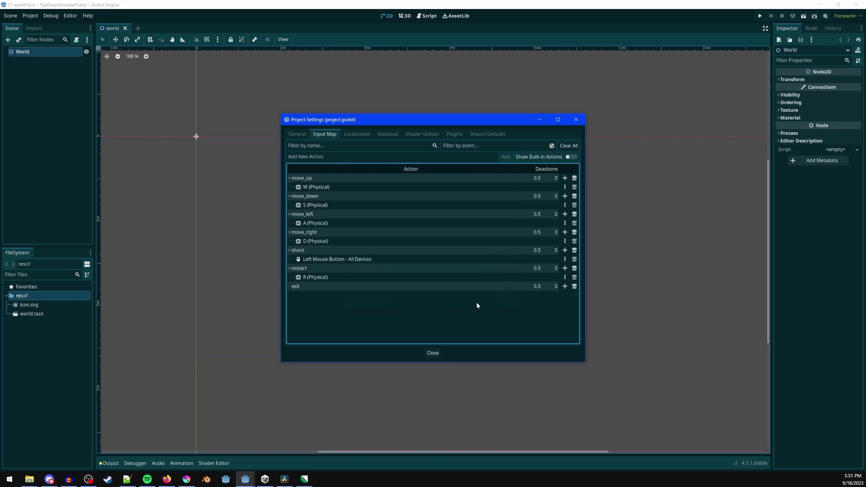
pyautogui.click(564, 286)
pyautogui.press('F1')
pyautogui.press('Escape')
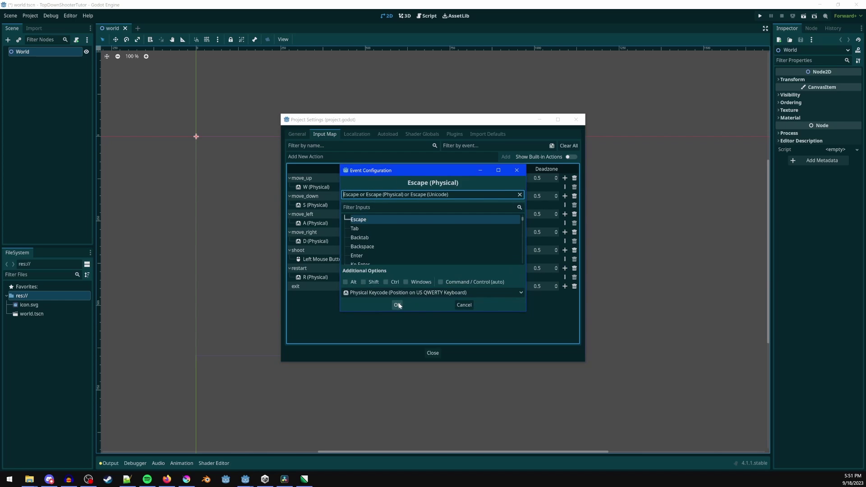
pyautogui.click(398, 303)
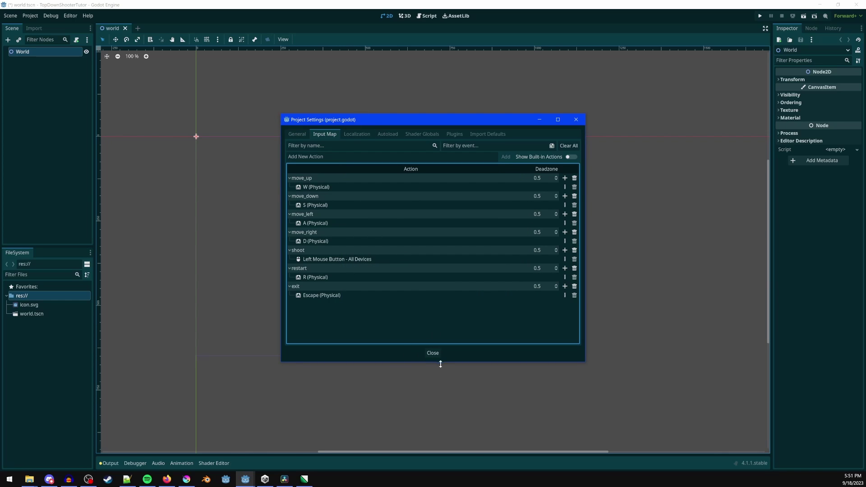
# - Change the rendering environment's Default Clear Color to a slightly lighter grey, then close the project settings and save the scene
pyautogui.click(297, 134)
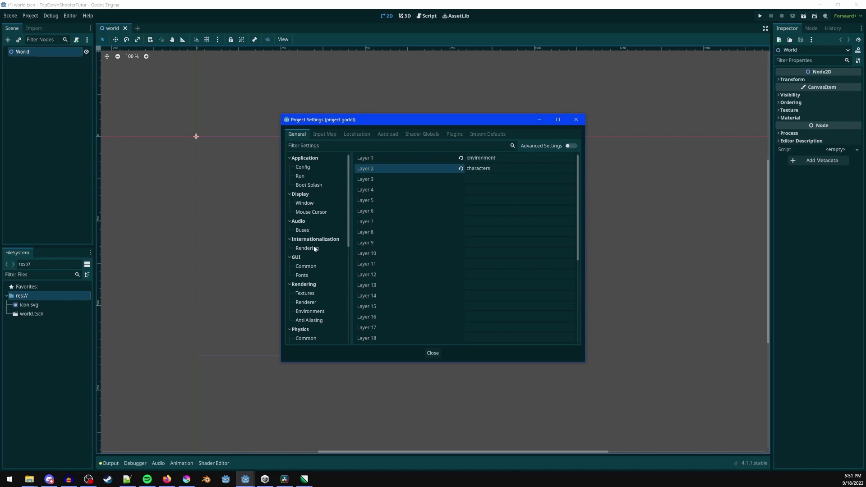
pyautogui.click(316, 312)
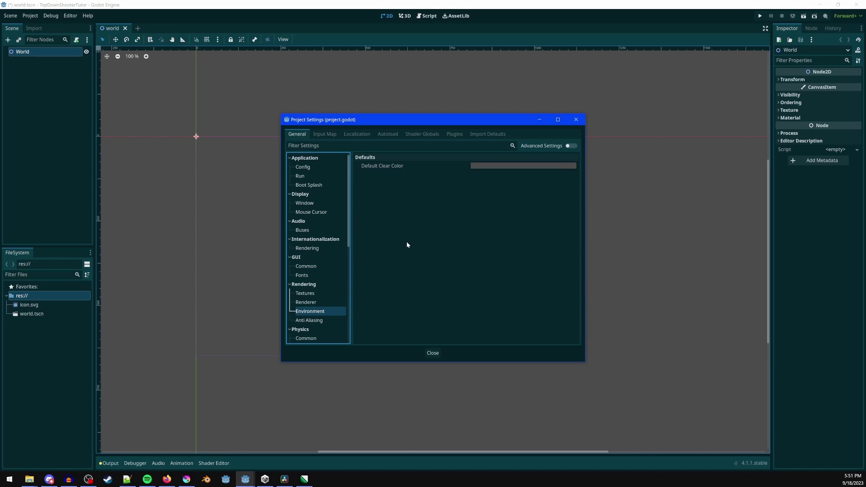
pyautogui.click(535, 165)
pyautogui.click(569, 206)
pyautogui.moveTo(568, 206); pyautogui.dragTo(567, 231)
pyautogui.click(431, 355)
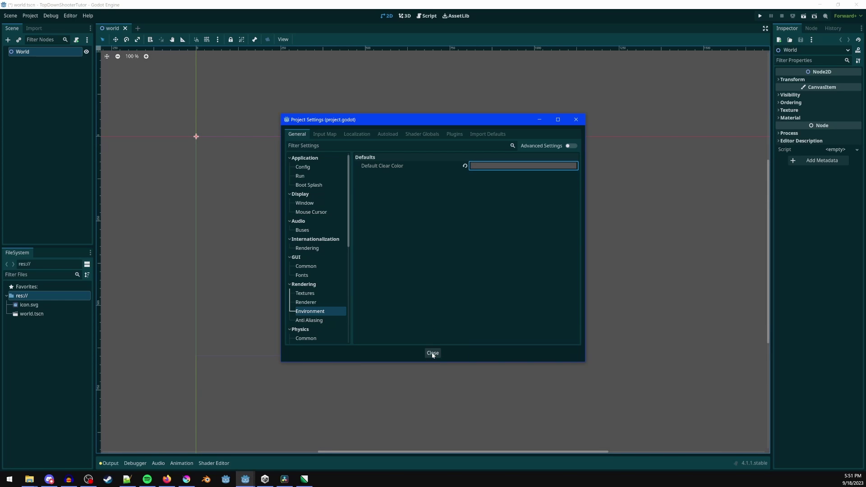
pyautogui.click(432, 354)
pyautogui.scroll(2, 271, 208)
pyautogui.click(28, 67)
pyautogui.hotkey('ctrl', 's')
# - Import the game's sprite images and sound files from the file explorer into the res:// folder
pyautogui.click(32, 297)
pyautogui.click(30, 479)
pyautogui.click(85, 451)
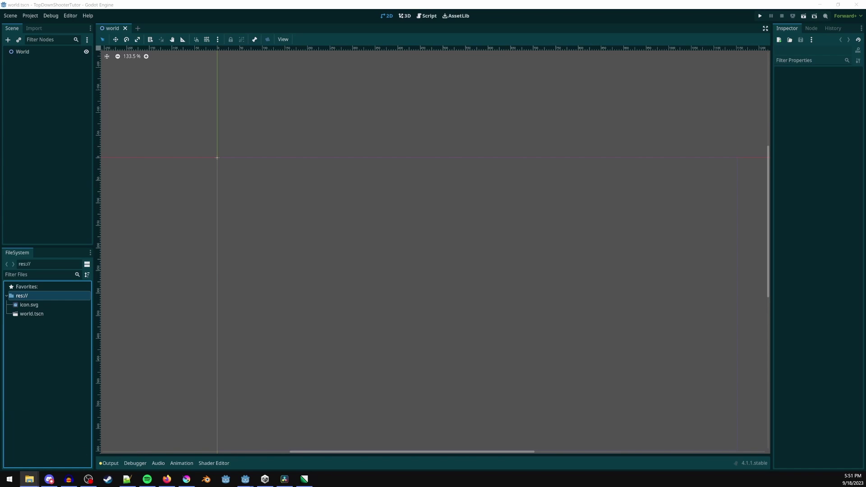
pyautogui.click(29, 348)
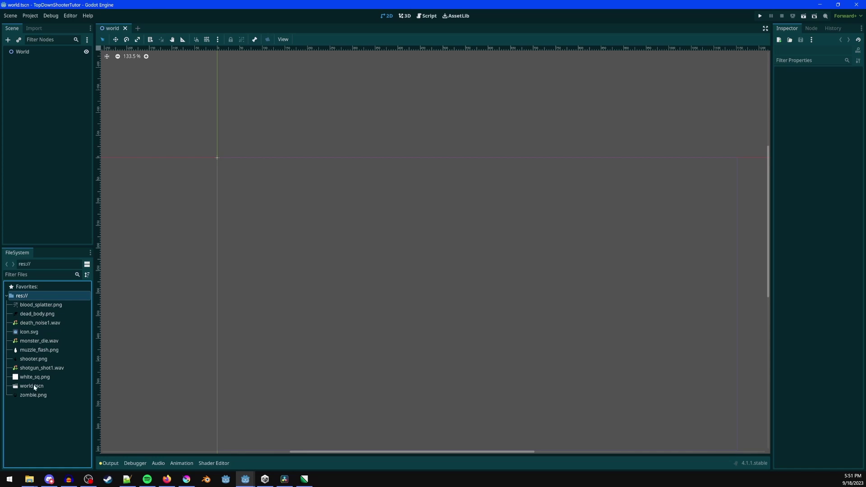
pyautogui.click(30, 51)
pyautogui.hotkey('ctrl', 'a')
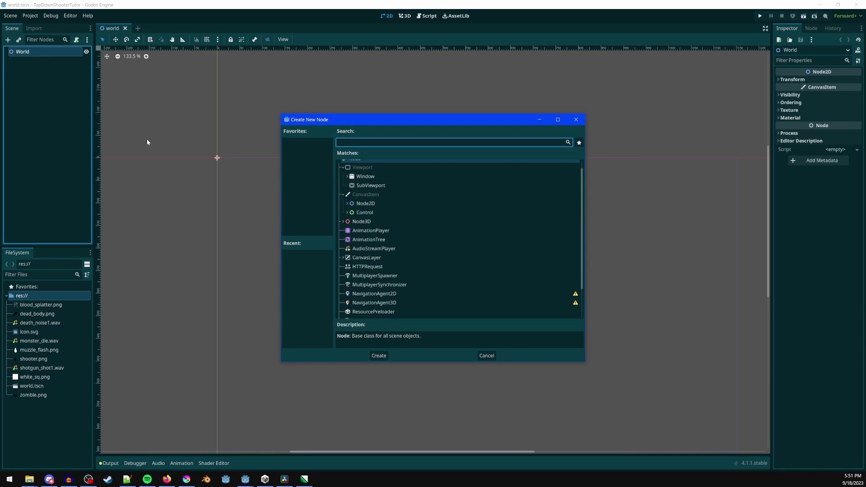
pyautogui.press('Escape')
pyautogui.click(8, 40)
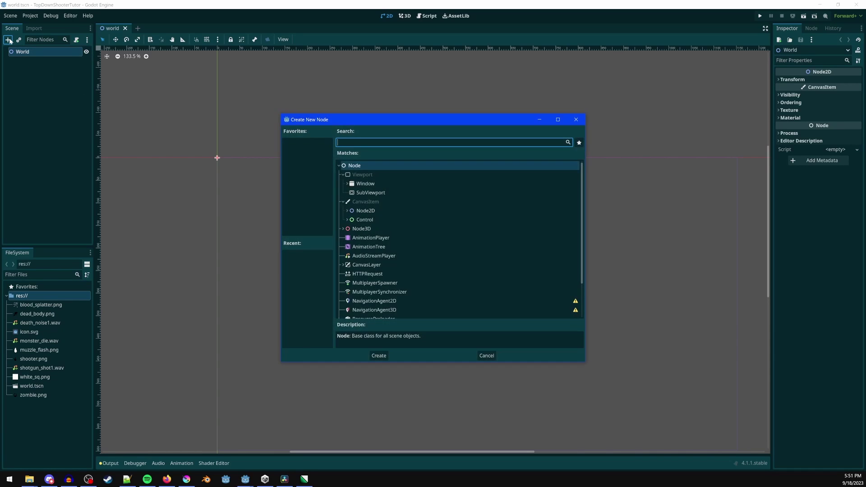
pyautogui.press('Escape')
# - Add a Node2D child under World and rename it Environment
pyautogui.hotkey('ctrl', 'a')
pyautogui.doubleClick(370, 210)
pyautogui.doubleClick(19, 61)
pyautogui.write('E')
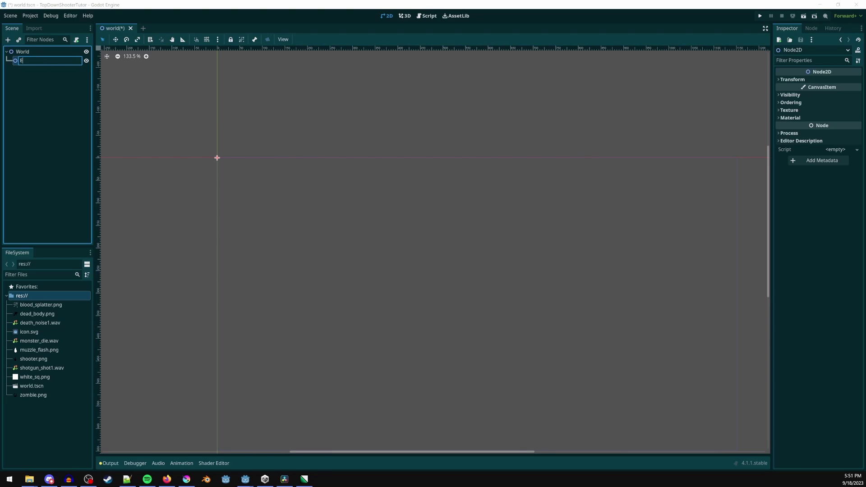
pyautogui.press('Return')
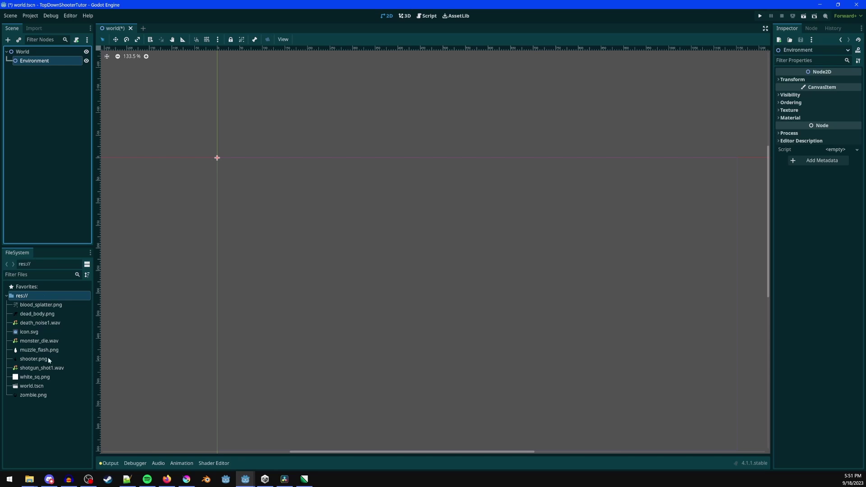
# - Place white_sq.png near the scene origin as a sprite and make it a child of Environment
pyautogui.moveTo(43, 377); pyautogui.dragTo(230, 161)
pyautogui.moveTo(33, 70)
pyautogui.mouseDown()
pyautogui.moveTo(50, 66)
pyautogui.moveTo(45, 60)
pyautogui.mouseUp()
pyautogui.click(42, 69)
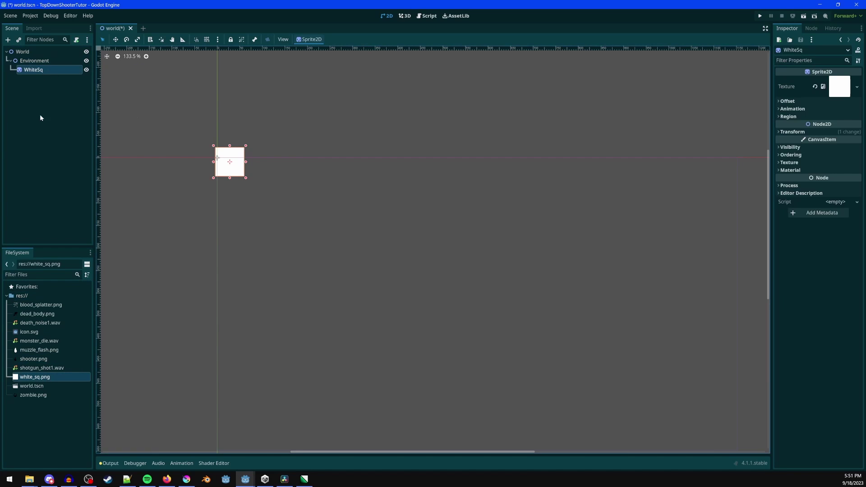
# - Rename the white square sprite under Environment to Floor
pyautogui.doubleClick(39, 71)
pyautogui.write('Flo')
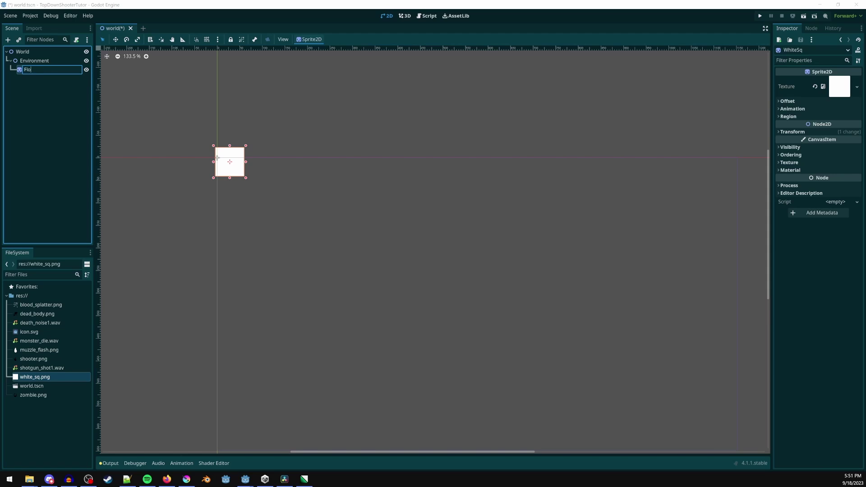
pyautogui.write('or')
pyautogui.press('Return')
# - Tint the Floor sprite a pale pinkish grey using its Self Modulate colour
pyautogui.click(801, 148)
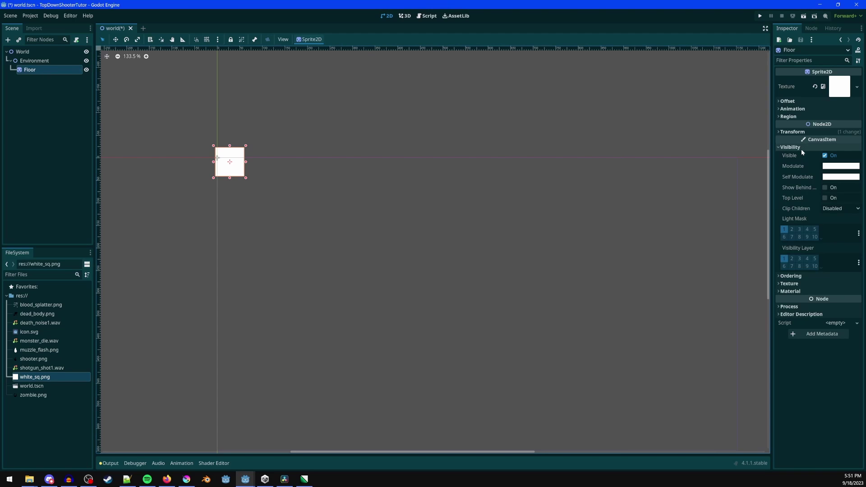
pyautogui.click(831, 177)
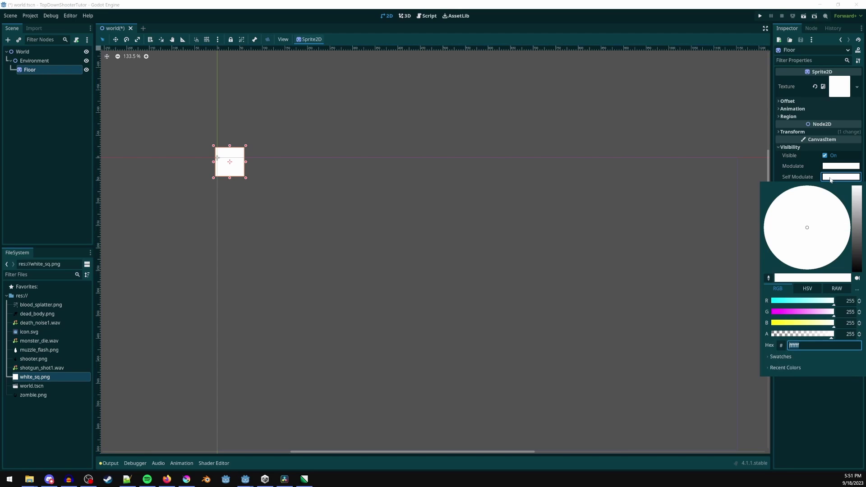
pyautogui.moveTo(856, 232); pyautogui.dragTo(850, 174)
pyautogui.click(843, 159)
pyautogui.click(840, 167)
pyautogui.click(841, 166)
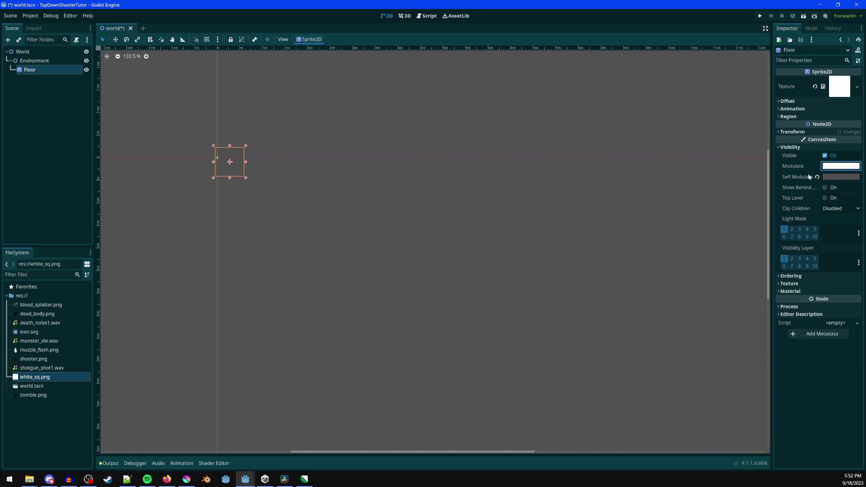
pyautogui.click(839, 177)
pyautogui.moveTo(858, 236); pyautogui.dragTo(862, 204)
pyautogui.moveTo(828, 306); pyautogui.dragTo(826, 304)
pyautogui.click(261, 224)
pyautogui.scroll(1, 262, 223)
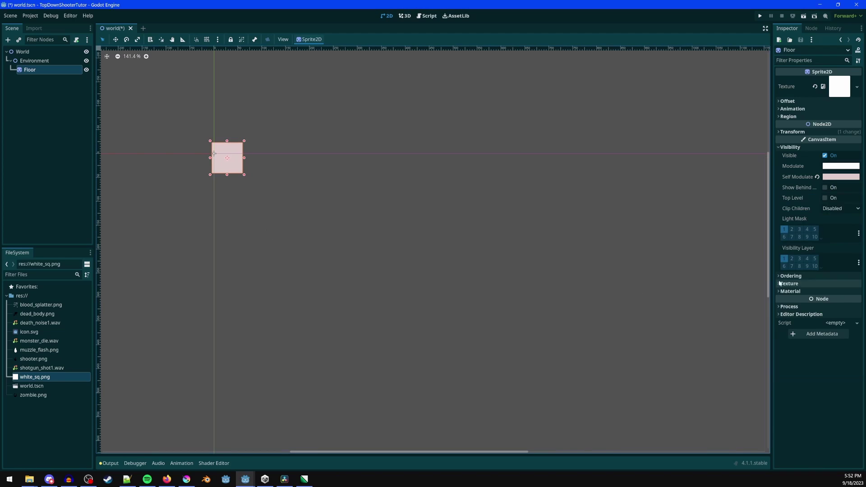
# - Set the Floor sprite's Z Index to -2 in its ordering properties
pyautogui.click(787, 276)
pyautogui.click(856, 286)
pyautogui.click(857, 286)
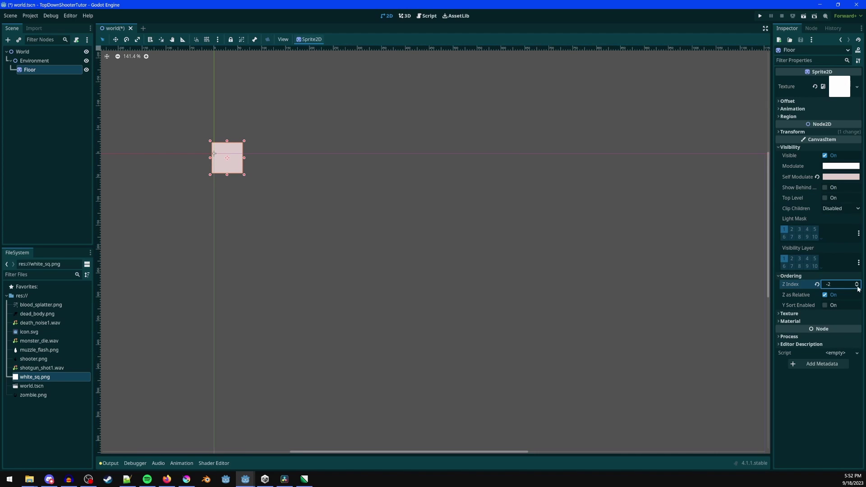
pyautogui.scroll(-4, 186, 173)
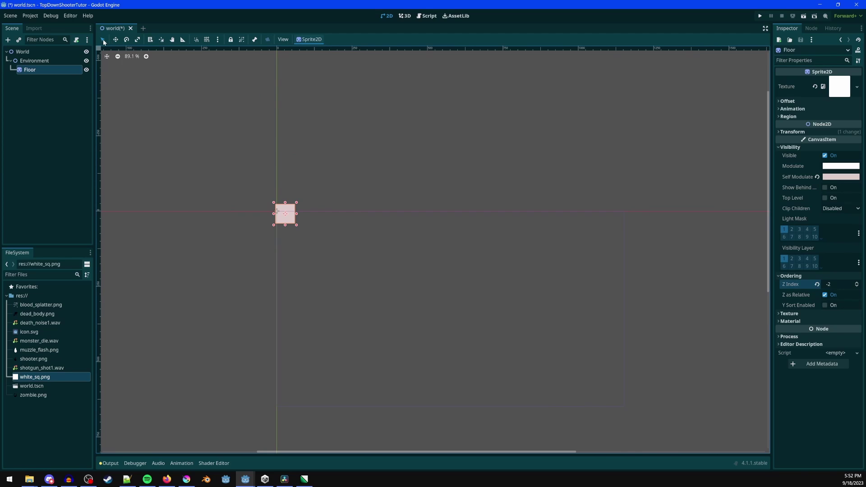
# - Scale the Floor sprite up into a large square extending well beyond the viewport frame on all sides, and save the scene
pyautogui.moveTo(298, 227); pyautogui.dragTo(472, 379)
pyautogui.scroll(-6, 472, 380)
pyautogui.moveTo(472, 382); pyautogui.dragTo(413, 256, button='middle')
pyautogui.scroll(-15, 414, 258)
pyautogui.moveTo(419, 269); pyautogui.dragTo(498, 349)
pyautogui.scroll(3, 378, 230)
pyautogui.hotkey('ctrl', 's')
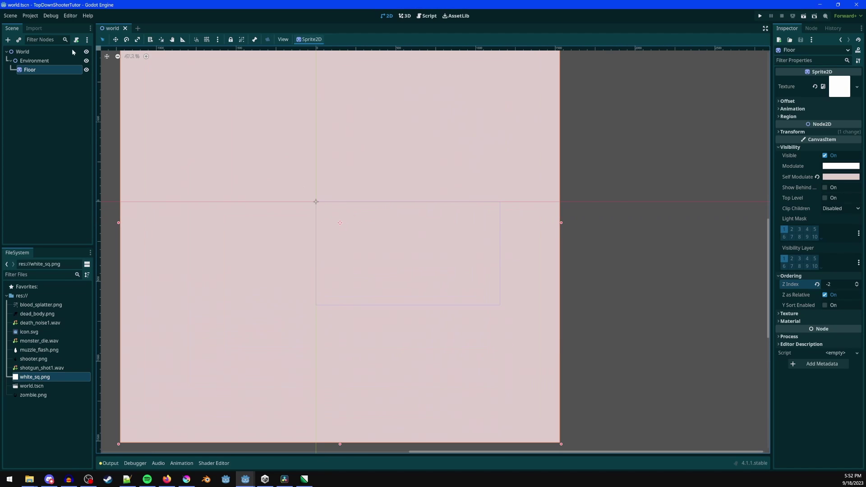
# - Place white_sq.png on the floor inside the viewport frame as a new sprite and rename it Block
pyautogui.click(50, 61)
pyautogui.moveTo(43, 379); pyautogui.dragTo(355, 220)
pyautogui.doubleClick(52, 79)
pyautogui.write('Block')
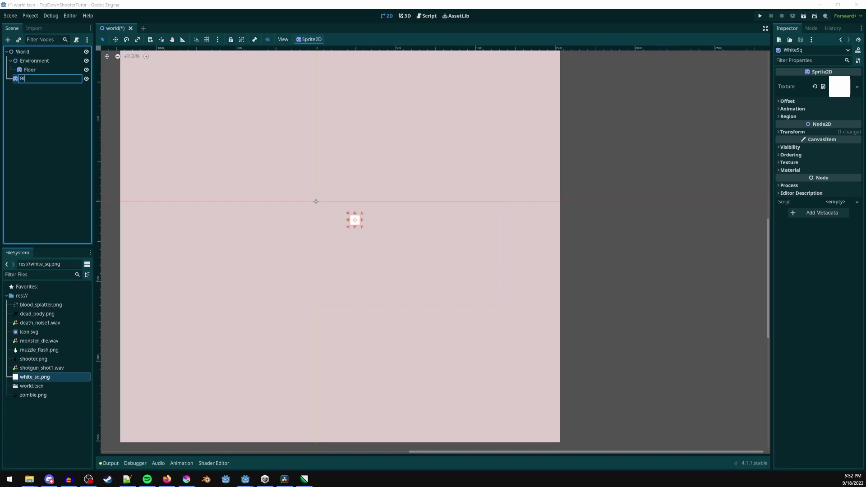
pyautogui.press('Return')
# - Add a StaticBody2D under Block with a CollisionShape2D as its child
pyautogui.hotkey('ctrl', 'a')
pyautogui.write('static')
pyautogui.press('Return')
pyautogui.hotkey('ctrl', 'a')
pyautogui.write('coll')
pyautogui.press('Return')
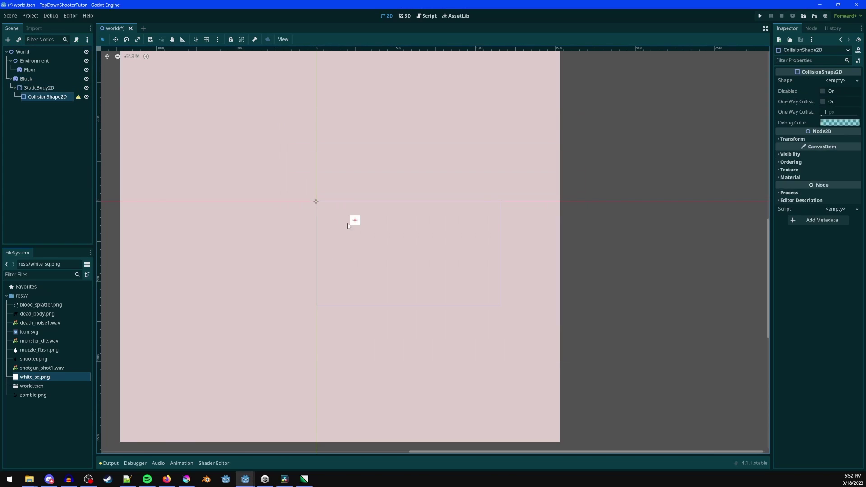
# - Give the Block's collision shape a RectangleShape2D and resize it to cover the white square
pyautogui.click(842, 81)
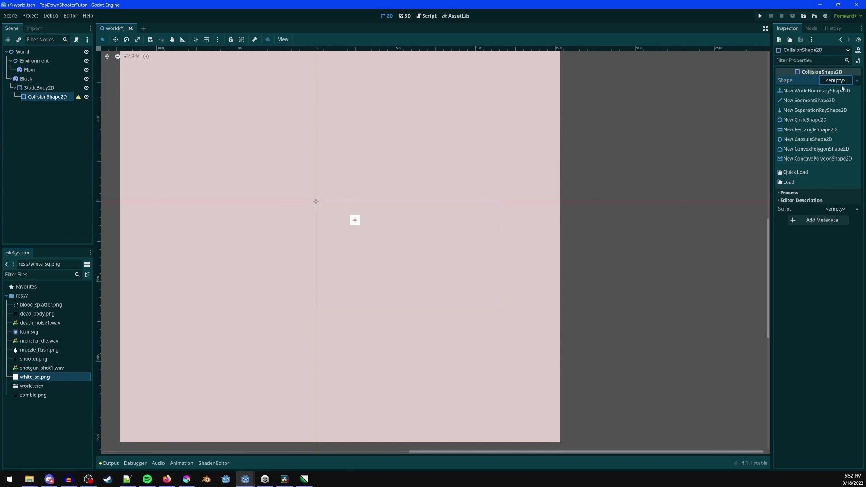
pyautogui.click(799, 129)
pyautogui.scroll(8, 404, 204)
pyautogui.moveTo(304, 224); pyautogui.dragTo(413, 244, button='middle')
pyautogui.scroll(20, 445, 277)
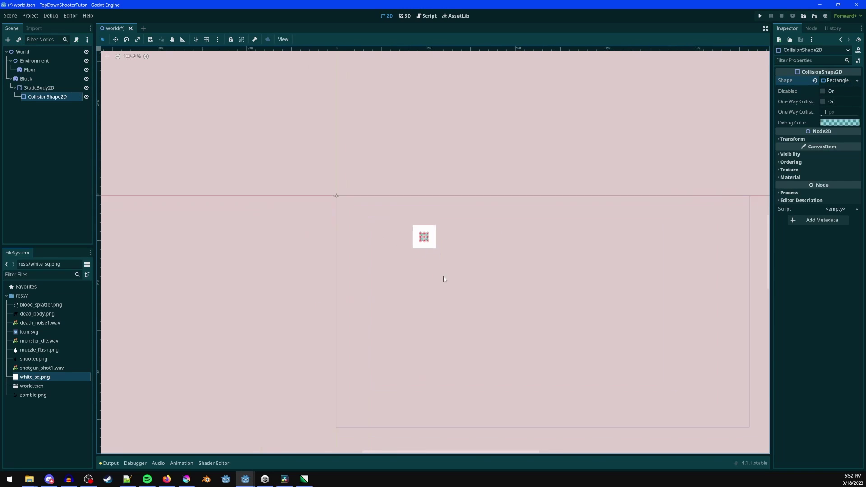
pyautogui.scroll(6, 419, 221)
pyautogui.moveTo(447, 278); pyautogui.dragTo(500, 332)
pyautogui.moveTo(498, 328); pyautogui.dragTo(431, 318, button='middle')
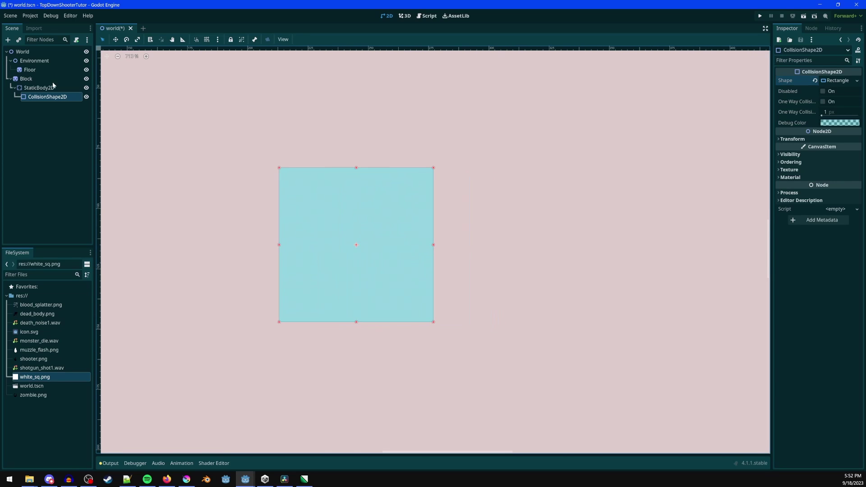
# - Tint the Block sprite black with its Self Modulate colour and make it a child of Environment
pyautogui.click(32, 79)
pyautogui.click(790, 147)
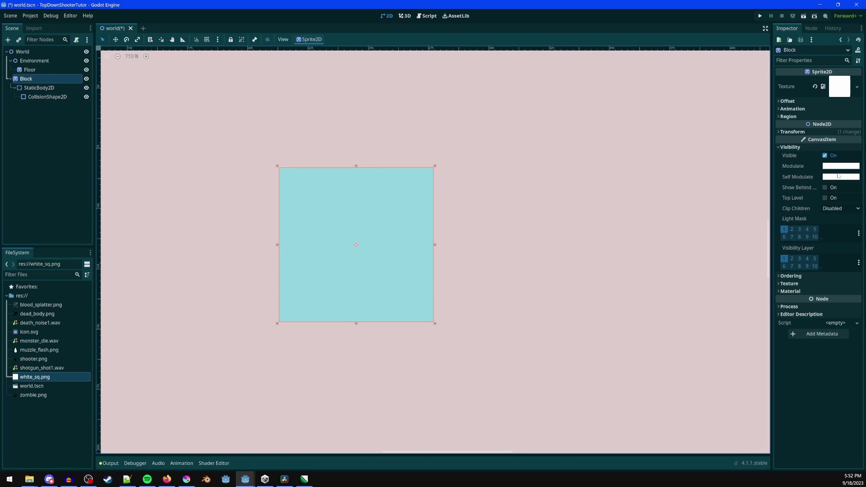
pyautogui.click(835, 177)
pyautogui.click(856, 271)
pyautogui.click(472, 269)
pyautogui.scroll(-7, 471, 269)
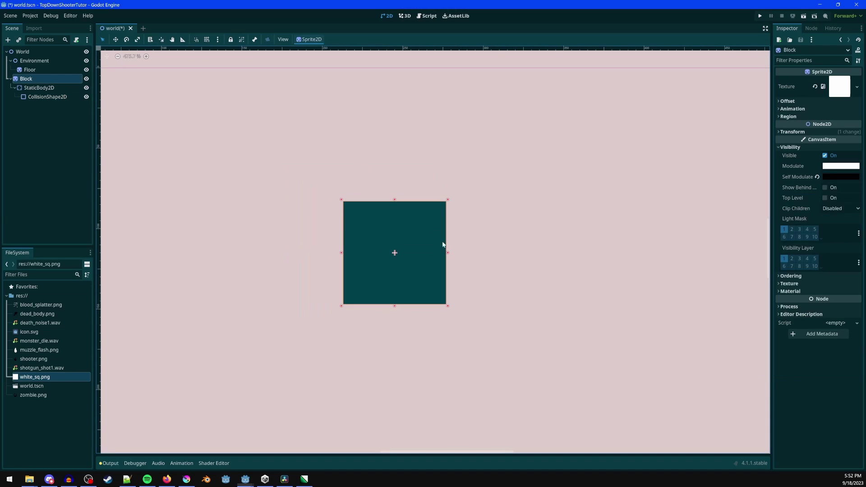
pyautogui.moveTo(27, 79); pyautogui.dragTo(39, 60)
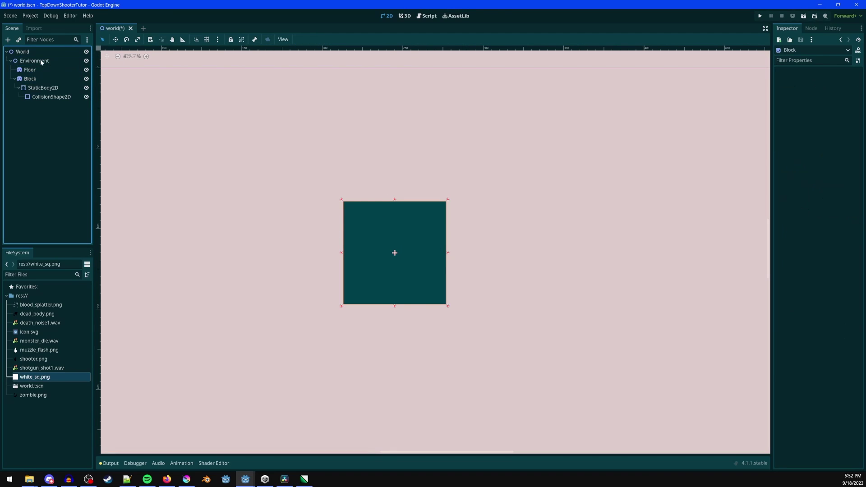
pyautogui.click(39, 80)
# - Duplicate Block six times and spread the copies across the area inside the viewport frame
pyautogui.scroll(-10, 344, 210)
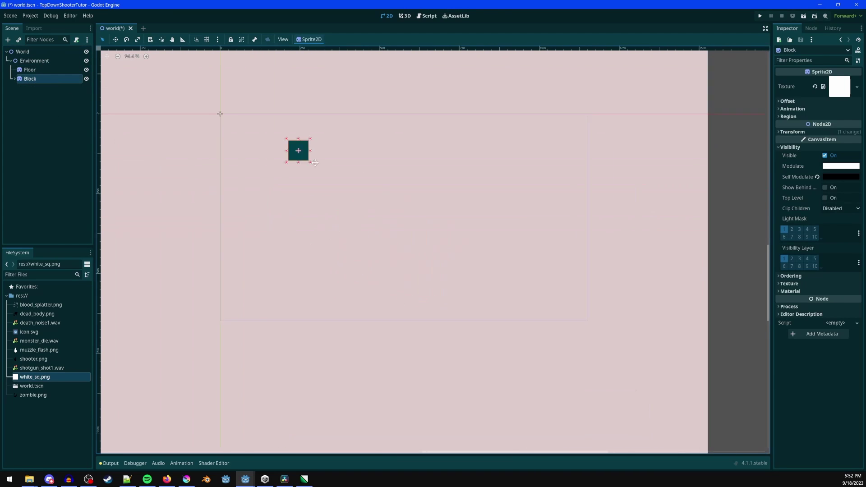
pyautogui.scroll(-1, 316, 185)
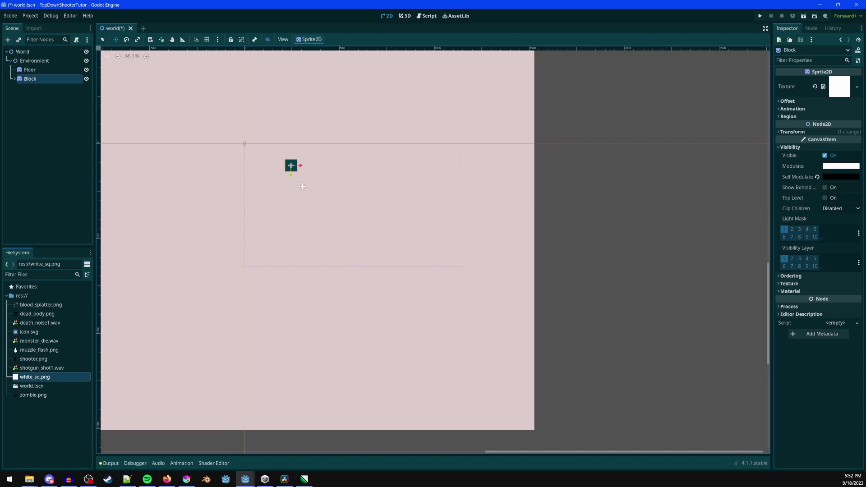
pyautogui.scroll(2, 305, 204)
pyautogui.hotkey('ctrl', 'd')
pyautogui.moveTo(311, 209); pyautogui.dragTo(418, 244)
pyautogui.hotkey('ctrl', 'd')
pyautogui.moveTo(420, 257); pyautogui.dragTo(364, 301)
pyautogui.hotkey('ctrl', 'd')
pyautogui.moveTo(364, 301); pyautogui.dragTo(301, 308)
pyautogui.hotkey('ctrl', 'd')
pyautogui.moveTo(301, 308); pyautogui.dragTo(509, 232)
pyautogui.hotkey('ctrl', 'd')
pyautogui.hotkey('ctrl', 'd')
pyautogui.moveTo(445, 196); pyautogui.dragTo(442, 281)
# - Collapse the Environment branch in the scene tree and save the world scene
pyautogui.click(11, 61)
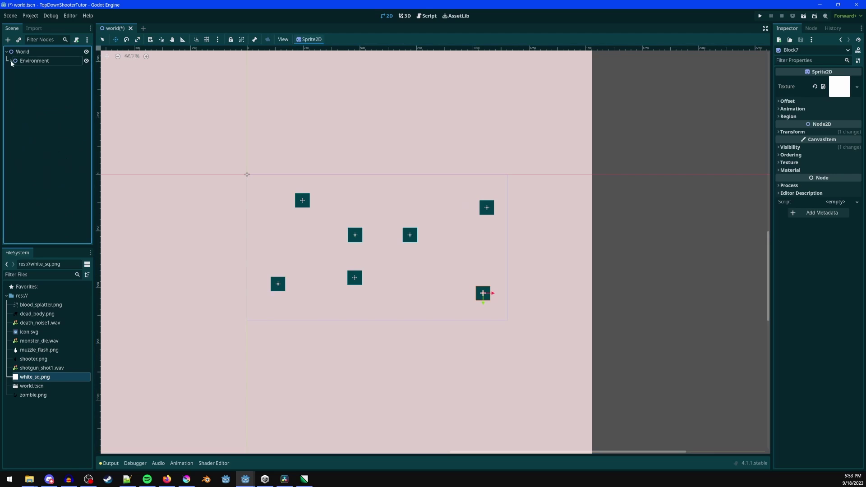
pyautogui.click(22, 52)
pyautogui.hotkey('ctrl', 's')
# - Create a new scene with a CharacterBody2D as its root node
pyautogui.click(137, 28)
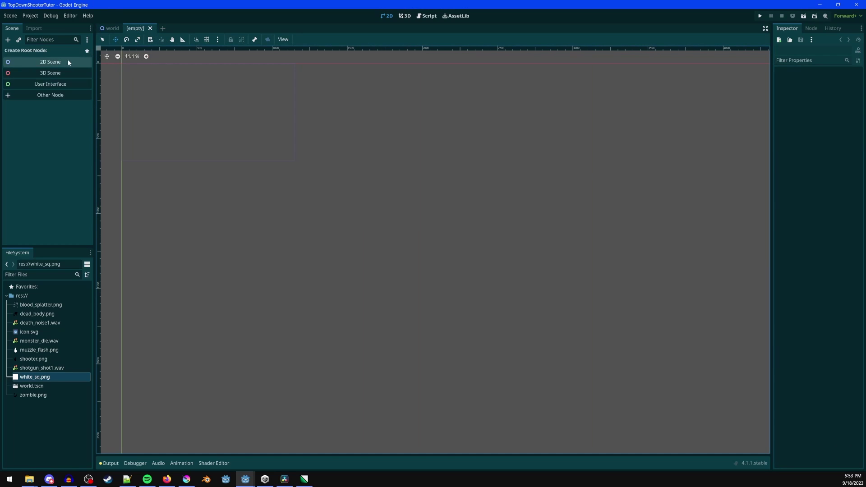
pyautogui.click(50, 95)
pyautogui.write('collichar')
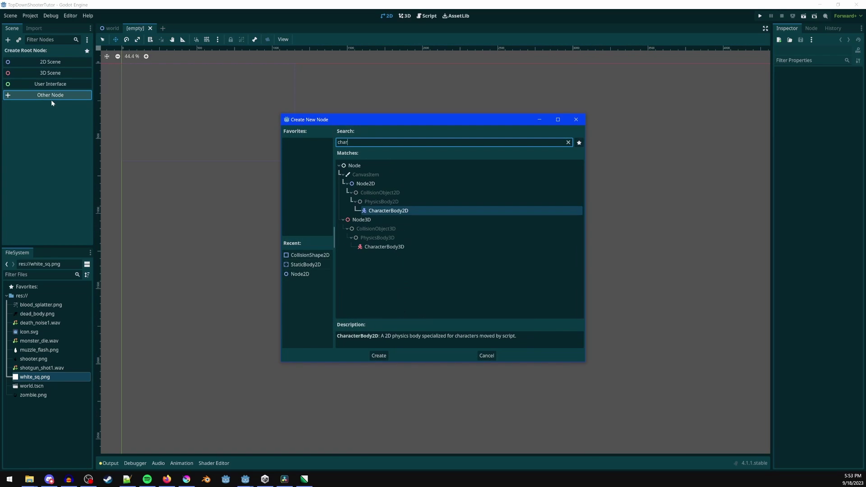
pyautogui.press('Return')
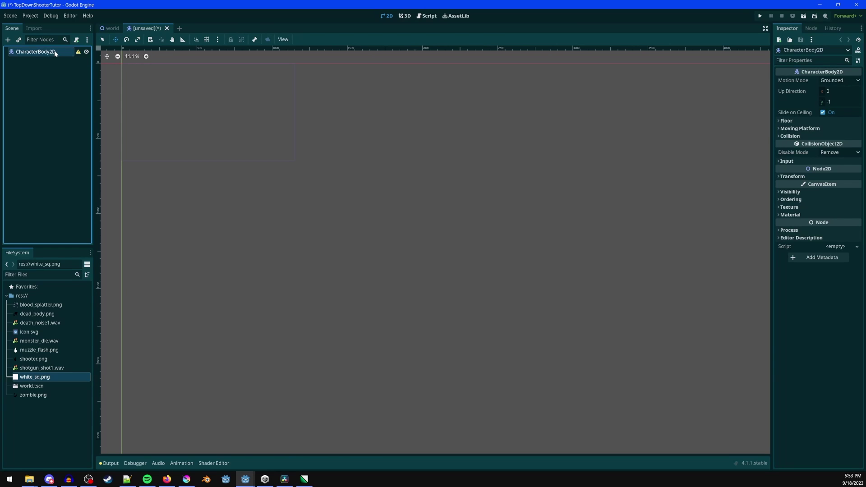
# - Rename the CharacterBody2D root to Player and save the scene as player.tscn
pyautogui.doubleClick(37, 51)
pyautogui.write('Player')
pyautogui.press('Return')
pyautogui.hotkey('ctrl', 's')
pyautogui.click(375, 355)
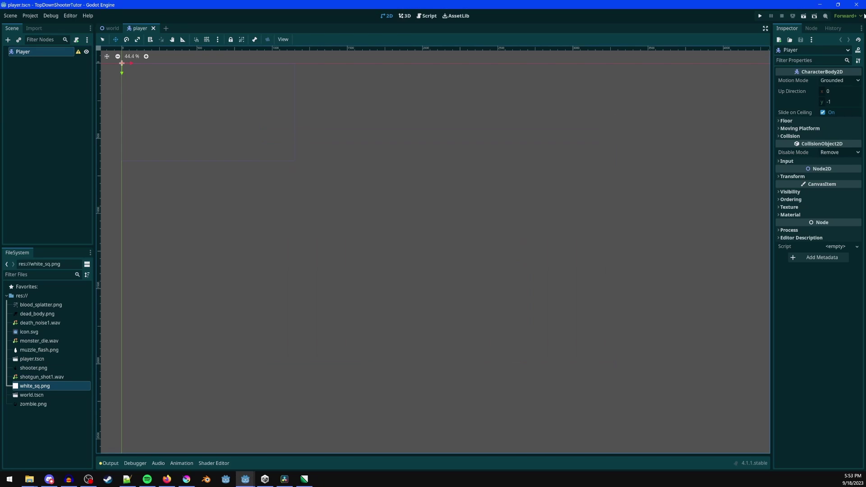
# - Add the Player node to a group named player
pyautogui.click(811, 28)
pyautogui.click(844, 41)
pyautogui.click(811, 61)
pyautogui.write('player')
pyautogui.press('Return')
pyautogui.click(787, 28)
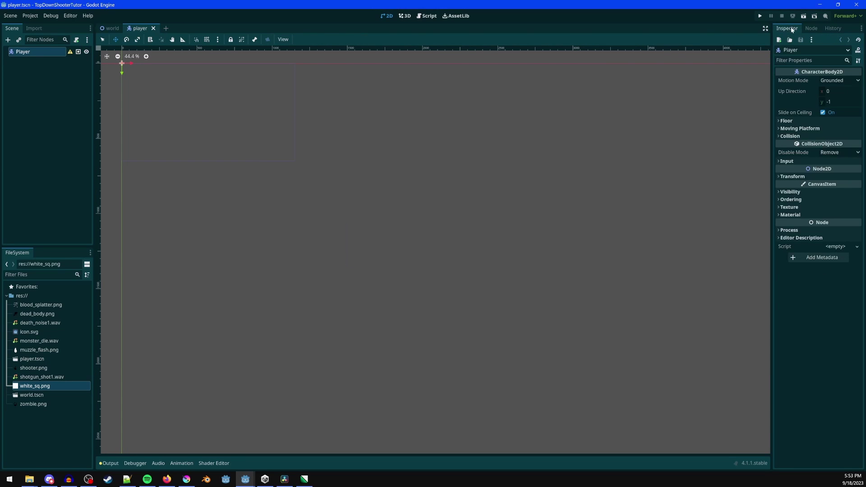
# - Add a CollisionShape2D under Player and give it a CircleShape2D
pyautogui.click(29, 64)
pyautogui.click(24, 53)
pyautogui.hotkey('ctrl', 'a')
pyautogui.doubleClick(306, 266)
pyautogui.click(855, 80)
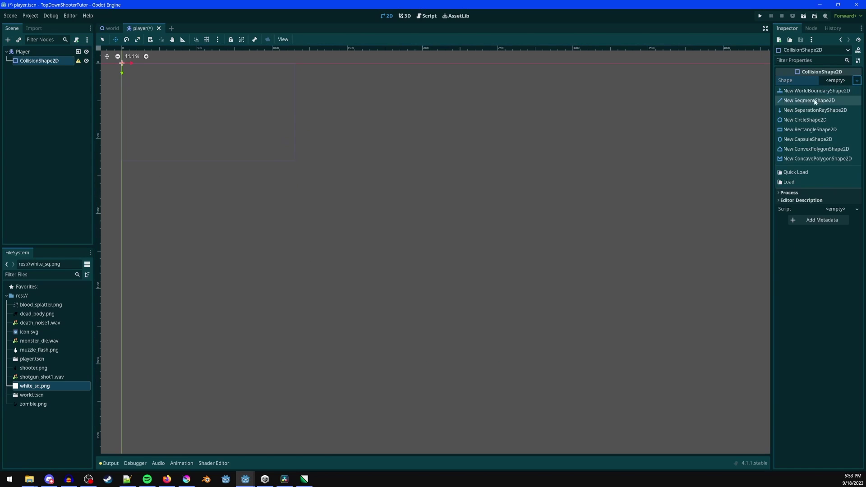
pyautogui.click(806, 120)
# - Add a Node2D under Player and rename it Graphics
pyautogui.hotkey('ctrl', 'a')
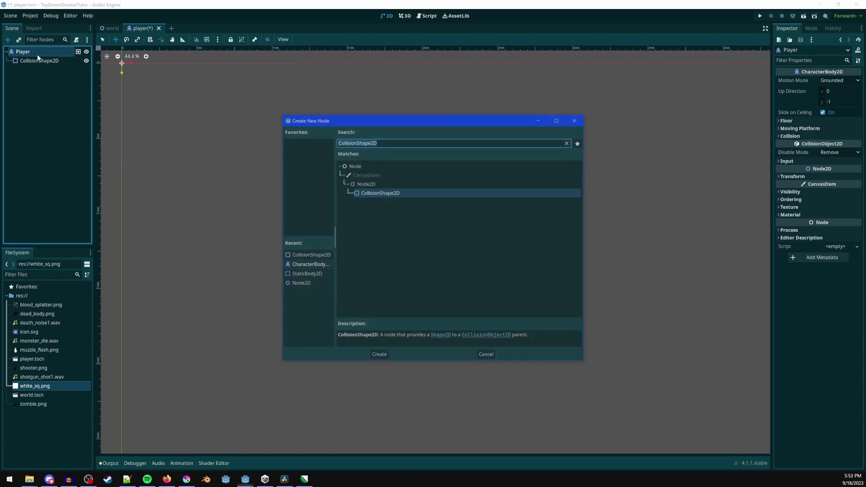
pyautogui.doubleClick(364, 184)
pyautogui.doubleClick(28, 70)
pyautogui.write('Graphics')
pyautogui.press('Return')
# - Add a Sprite2D under Graphics with shooter.png as its texture and rename it Alive
pyautogui.hotkey('ctrl', 'a')
pyautogui.write('sprite')
pyautogui.press('Return')
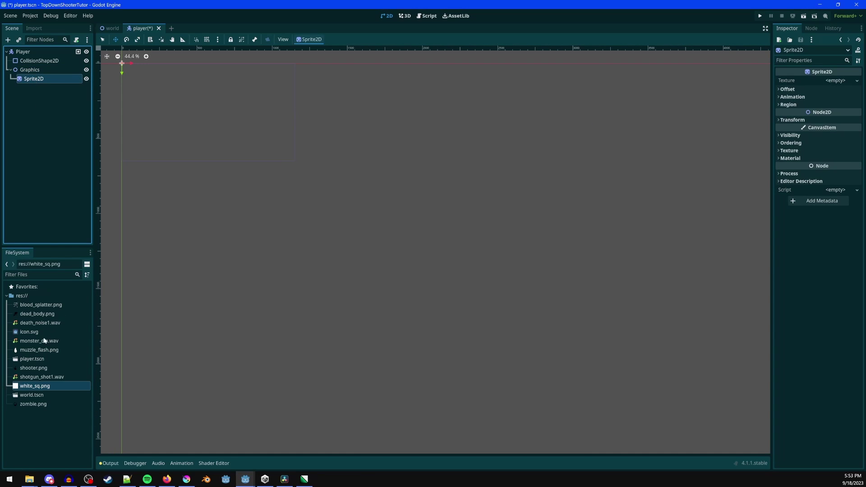
pyautogui.moveTo(34, 370); pyautogui.dragTo(831, 84)
pyautogui.doubleClick(36, 79)
pyautogui.write('Alive')
pyautogui.press('Return')
# - Duplicate the Alive sprite, rename the copy Dead and set its texture to dead_body.png
pyautogui.hotkey('ctrl', 'd')
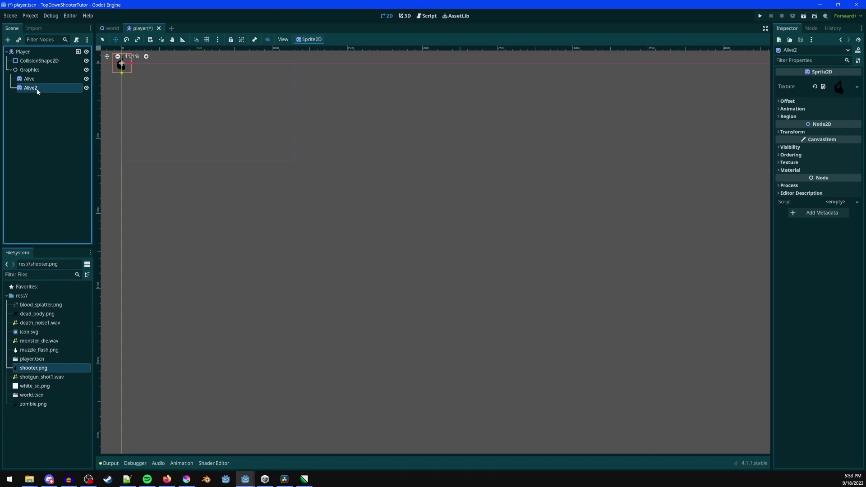
pyautogui.doubleClick(36, 88)
pyautogui.moveTo(241, 141); pyautogui.dragTo(350, 247, button='middle')
pyautogui.scroll(1, 293, 245)
pyautogui.moveTo(35, 316); pyautogui.dragTo(833, 89)
pyautogui.scroll(5, 278, 233)
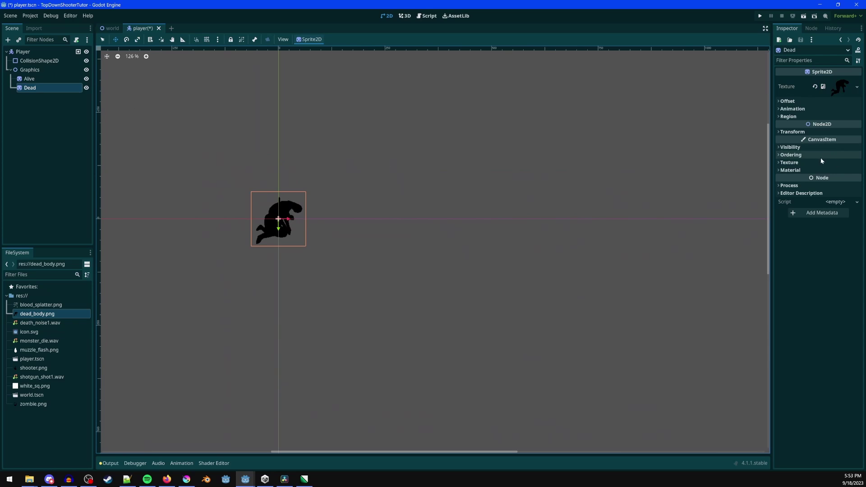
# - Set the Dead sprite's Z Index to -1 and save the player scene
pyautogui.click(803, 155)
pyautogui.click(858, 166)
pyautogui.click(858, 166)
pyautogui.click(858, 161)
pyautogui.scroll(4, 271, 230)
pyautogui.hotkey('ctrl', 's')
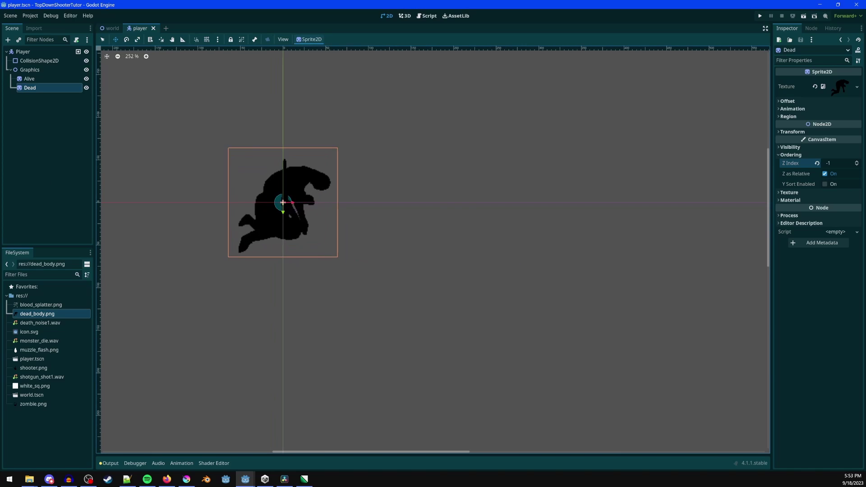
# - Place blood_splatter.png over the body as a child sprite of Dead and enable Show Behind Parent for it
pyautogui.moveTo(43, 305); pyautogui.dragTo(282, 202)
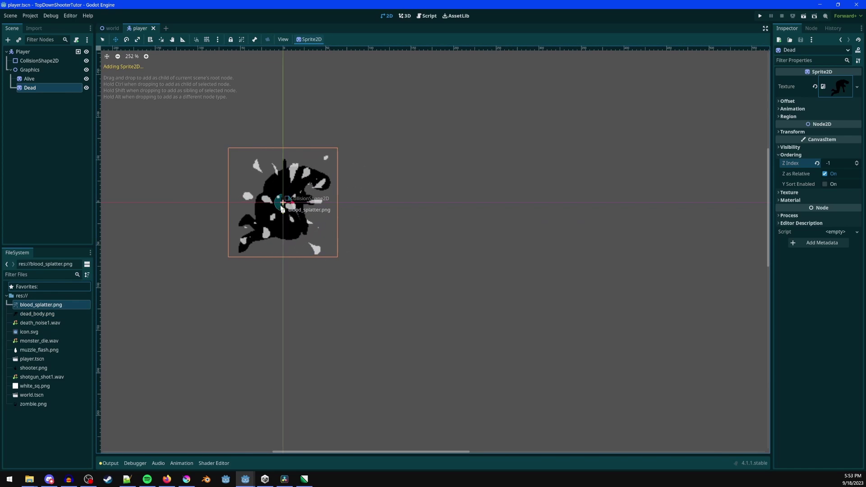
pyautogui.moveTo(35, 97); pyautogui.dragTo(30, 88)
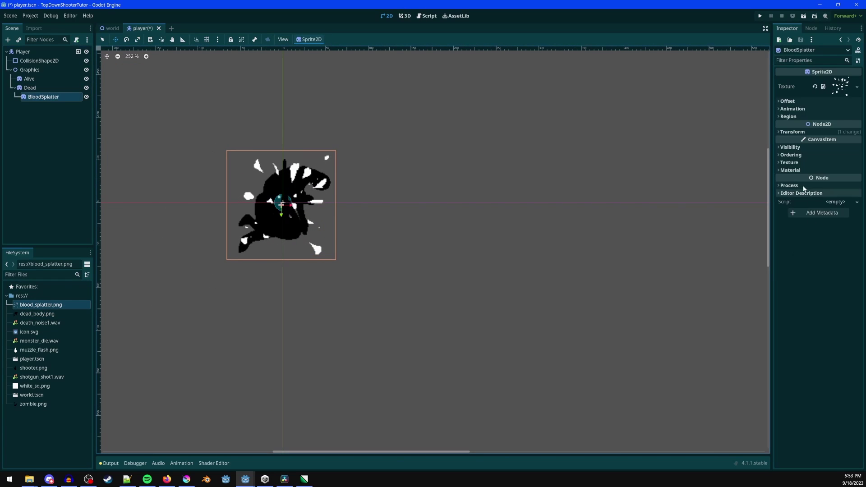
pyautogui.click(790, 147)
pyautogui.click(827, 188)
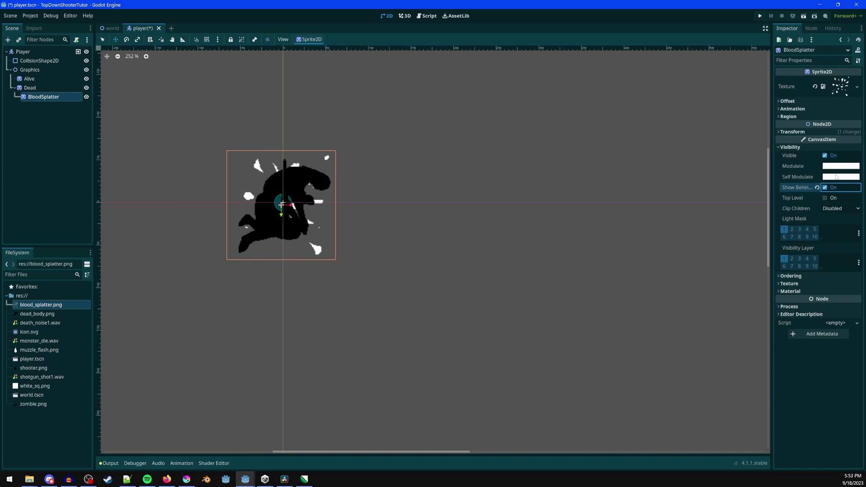
# - Tint the BloodSplatter sprite dark red using its Self Modulate colour
pyautogui.click(836, 176)
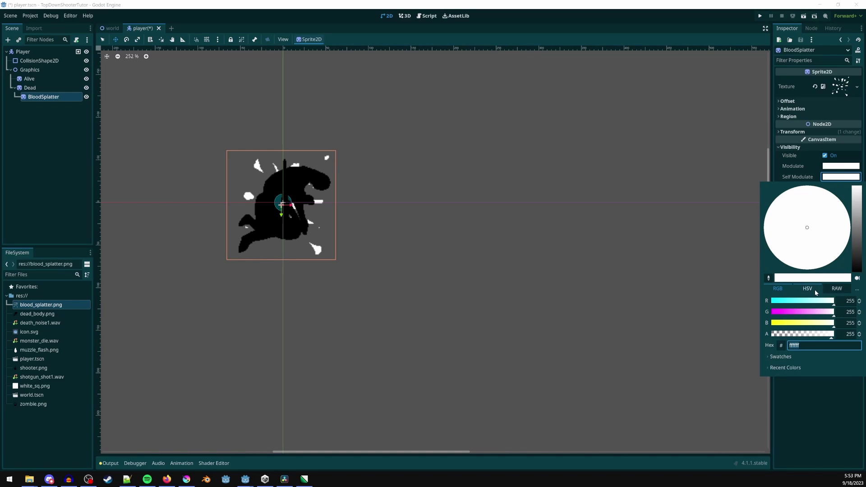
pyautogui.moveTo(828, 311); pyautogui.dragTo(767, 323)
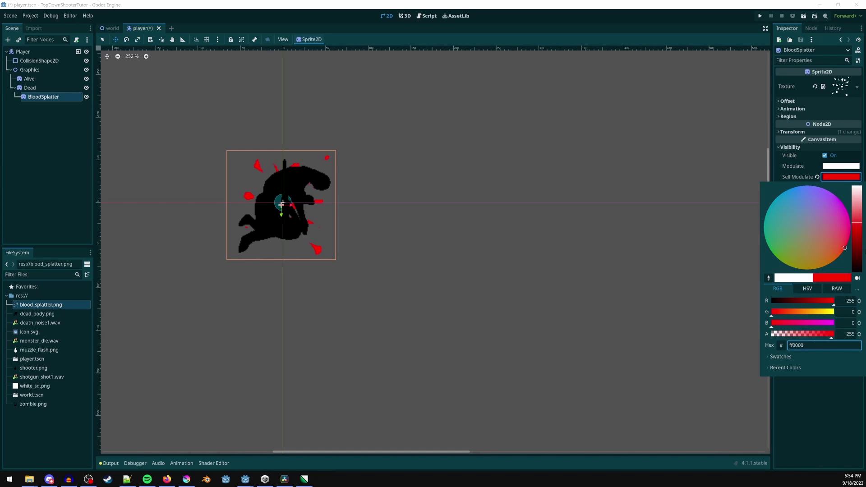
pyautogui.moveTo(856, 232); pyautogui.dragTo(860, 251)
pyautogui.click(667, 267)
# - Rotate the BloodSplatter sprite clockwise around the dead body and save the scene
pyautogui.scroll(9, 381, 274)
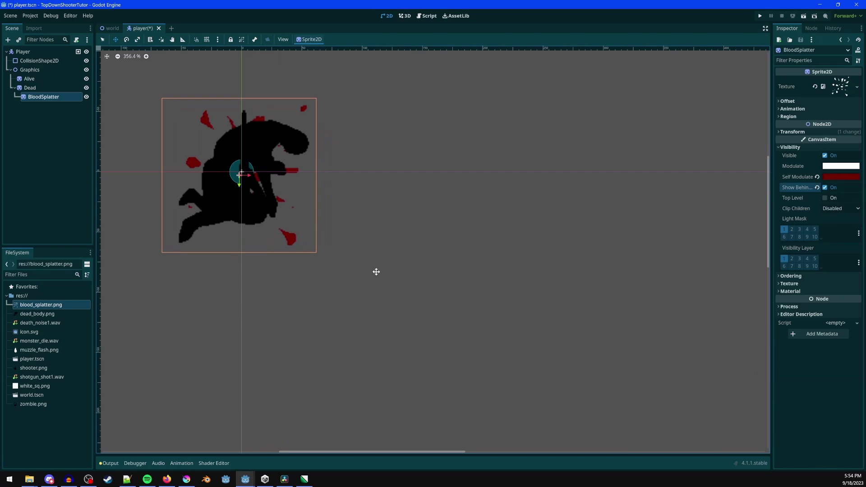
pyautogui.press('e')
pyautogui.moveTo(316, 181); pyautogui.dragTo(348, 231)
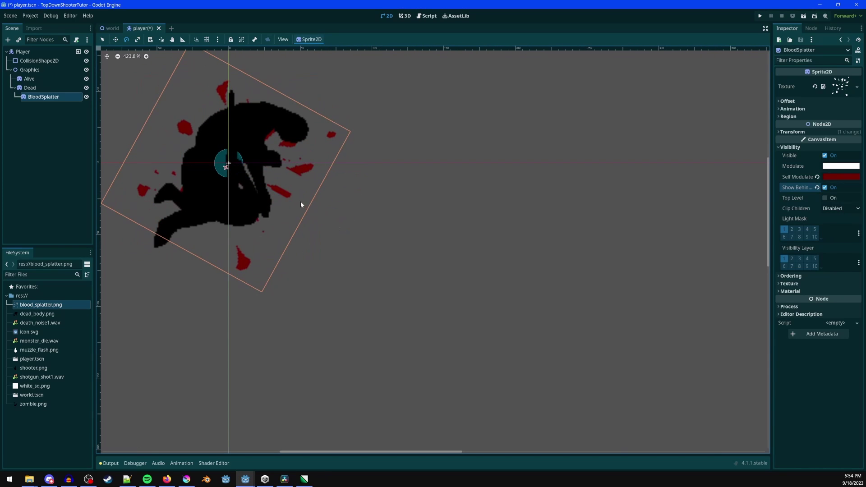
pyautogui.moveTo(282, 192); pyautogui.dragTo(299, 198)
pyautogui.press('w')
pyautogui.hotkey('ctrl', 's')
# - Hide the Dead sprite, collapse its branch in the scene tree and save the player scene
pyautogui.click(86, 88)
pyautogui.click(15, 88)
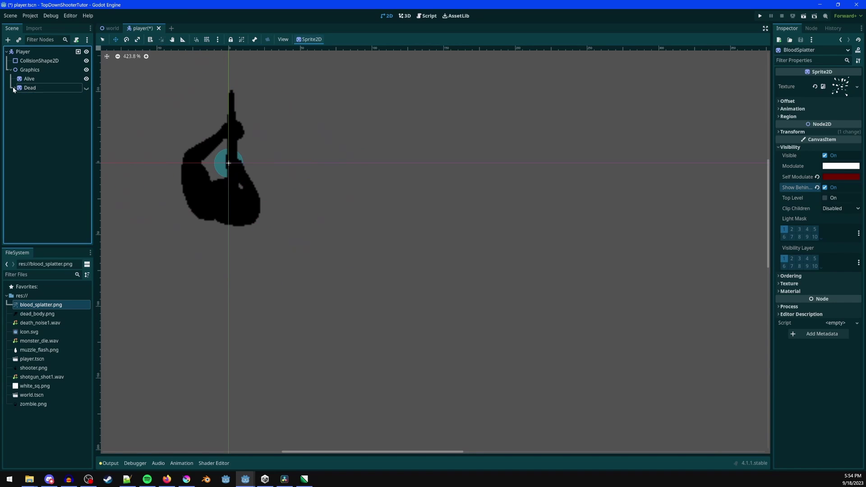
pyautogui.click(39, 69)
pyautogui.hotkey('ctrl', 's')
# - Add a RayCast2D as a child of the Player node
pyautogui.click(27, 52)
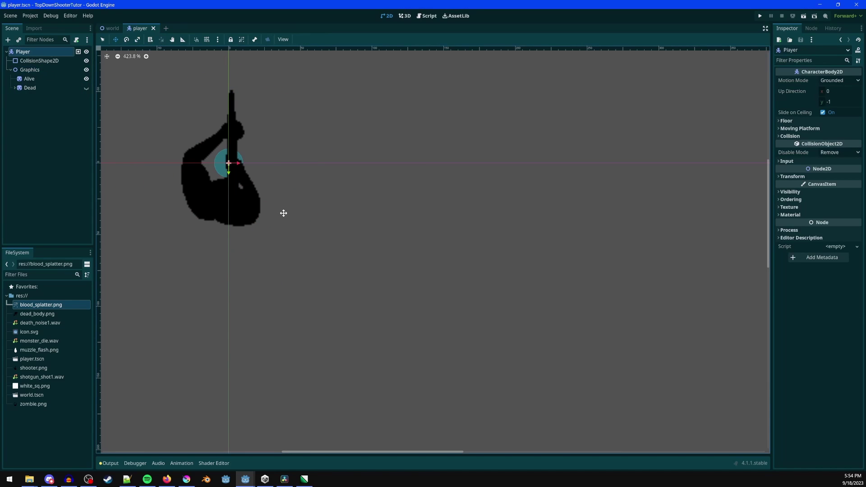
pyautogui.scroll(-2, 295, 241)
pyautogui.scroll(1, 295, 241)
pyautogui.hotkey('ctrl', 'a')
pyautogui.write('raycast')
pyautogui.press('Return')
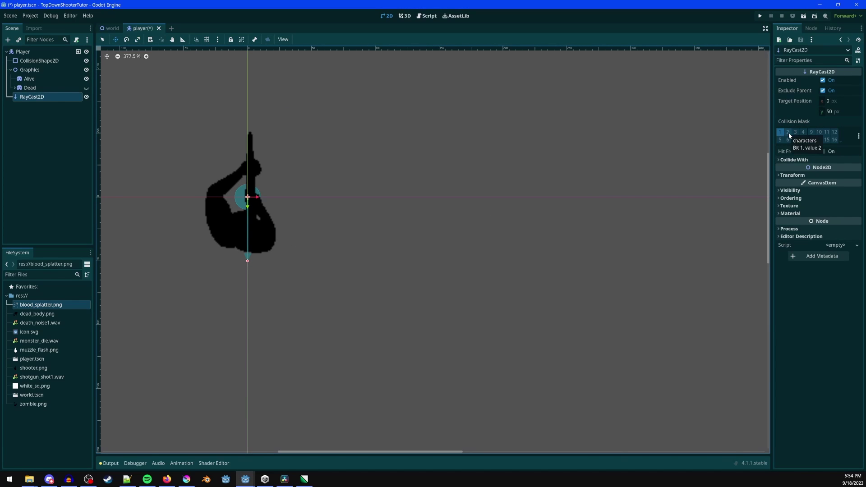
# - Put the Player on collision layer 2 only, removing it from layer 1
pyautogui.click(52, 52)
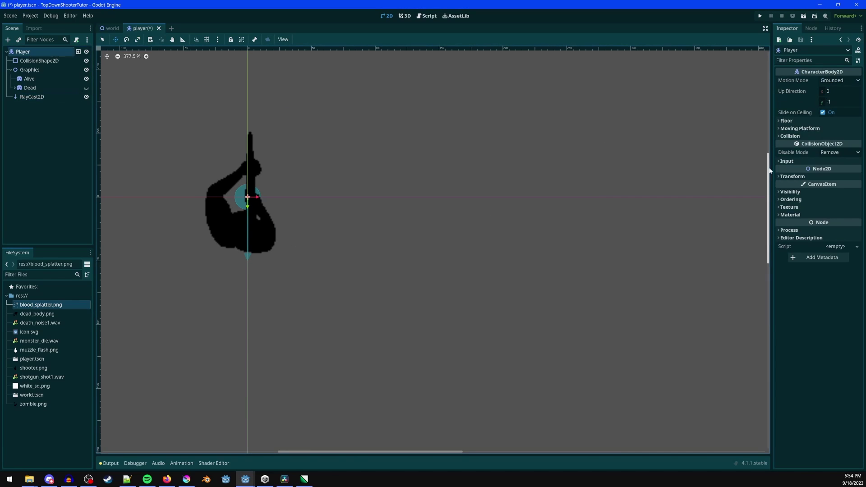
pyautogui.click(787, 136)
pyautogui.click(792, 165)
pyautogui.click(785, 165)
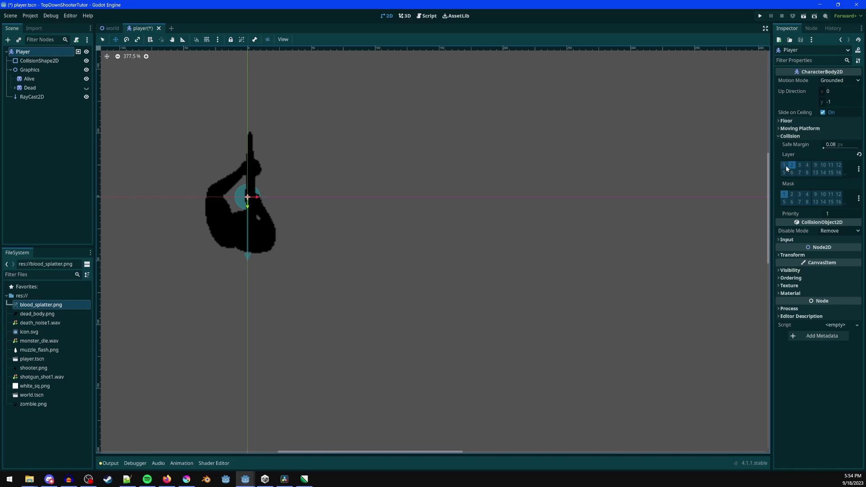
# - Extend the Player's collision mask to include layer 2 alongside layer 1, and save the player scene
pyautogui.click(791, 195)
pyautogui.click(859, 169)
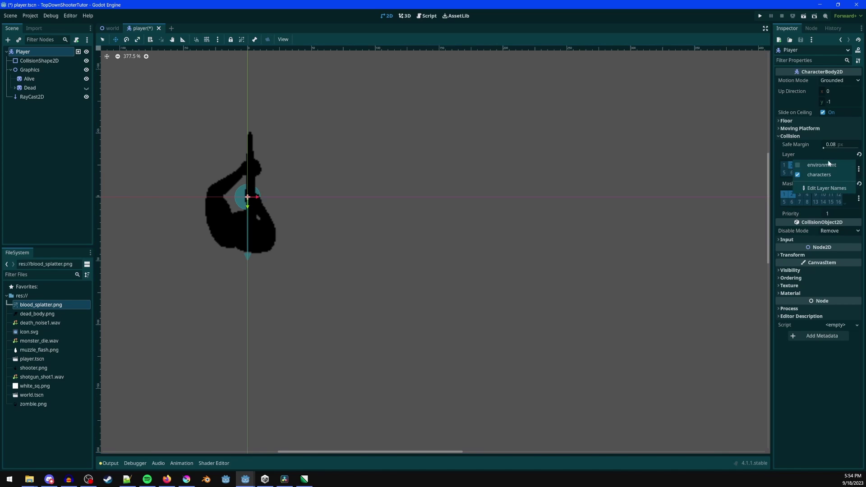
pyautogui.click(799, 166)
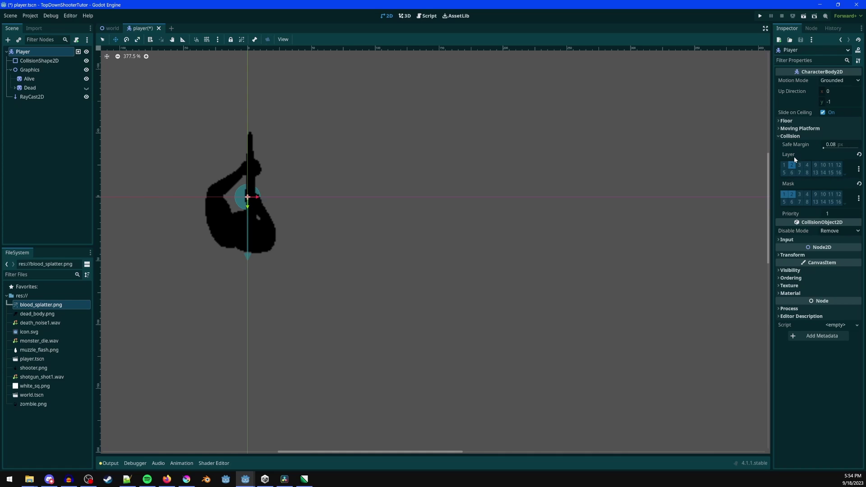
pyautogui.moveTo(794, 156)
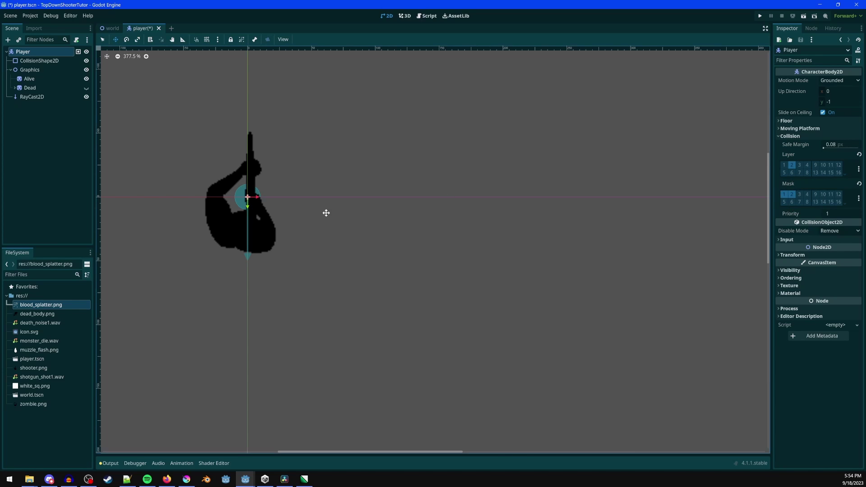
pyautogui.moveTo(235, 213); pyautogui.dragTo(282, 240, button='middle')
pyautogui.scroll(2, 282, 240)
pyautogui.scroll(-1, 282, 240)
pyautogui.hotkey('ctrl', 's')
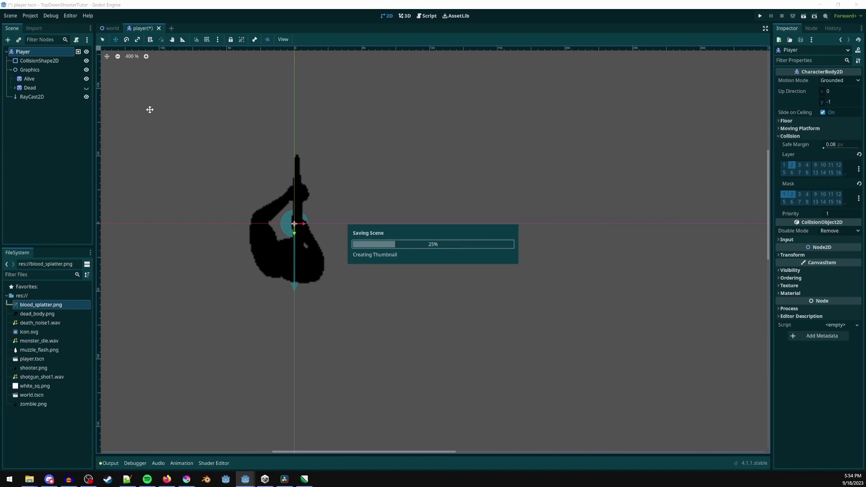
# - Add an AudioStreamPlayer node as a child of Player and name it DeathSound
pyautogui.hotkey('ctrl', 'a')
pyautogui.write('audio')
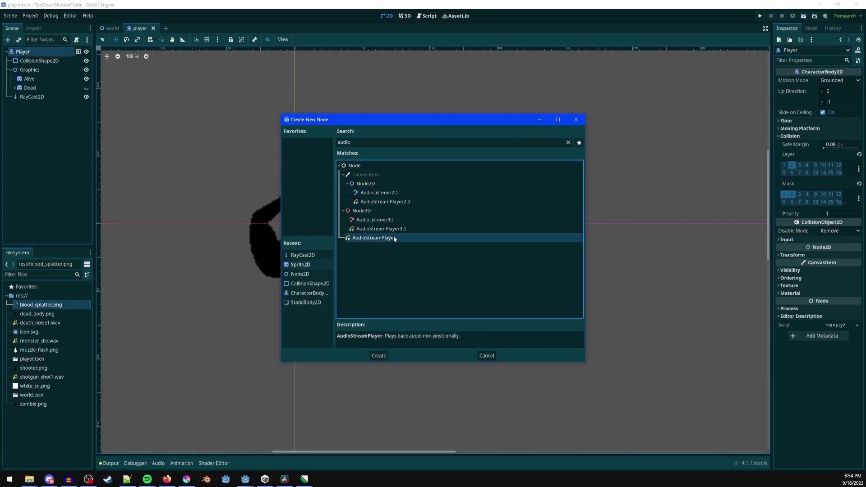
pyautogui.doubleClick(393, 237)
pyautogui.press('F2')
pyautogui.write('DeathSo')
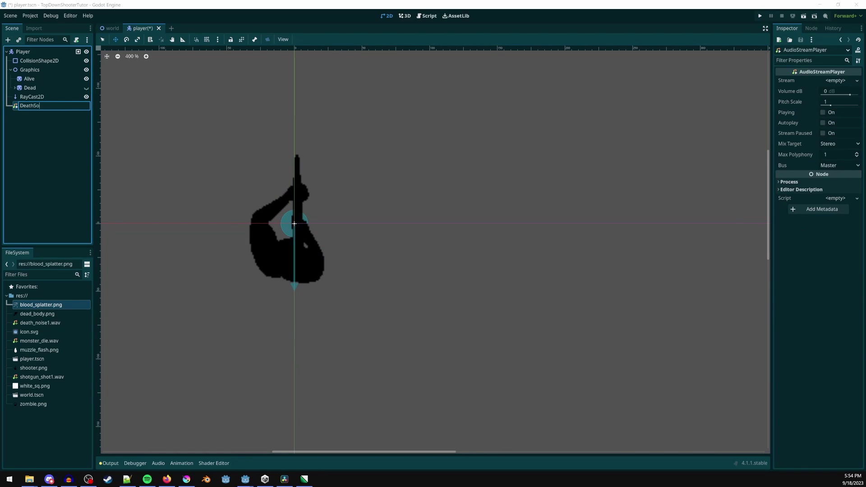
pyautogui.write('und')
pyautogui.press('Return')
# - Add a second audio bus to the default bus layout and name it sfx
pyautogui.click(158, 463)
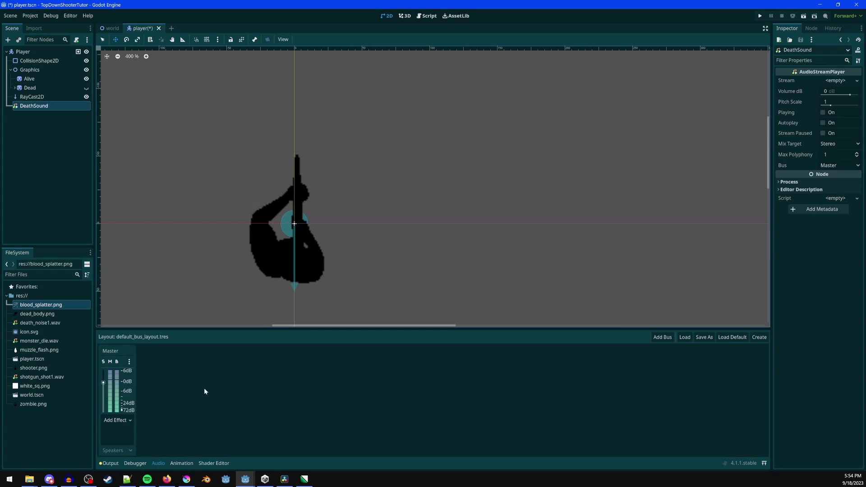
pyautogui.click(662, 337)
pyautogui.doubleClick(156, 348)
pyautogui.hotkey('ctrl', 'a')
pyautogui.write('sf')
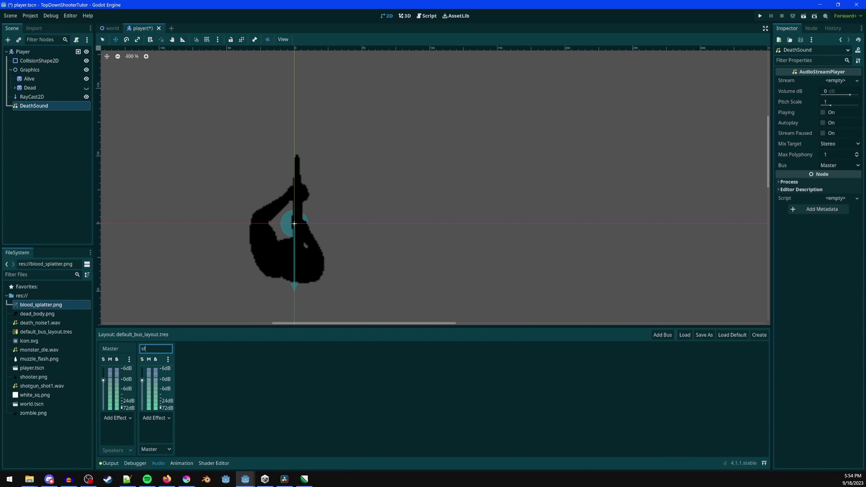
# - Route the DeathSound node to the sfx bus and save the player scene
pyautogui.click(55, 104)
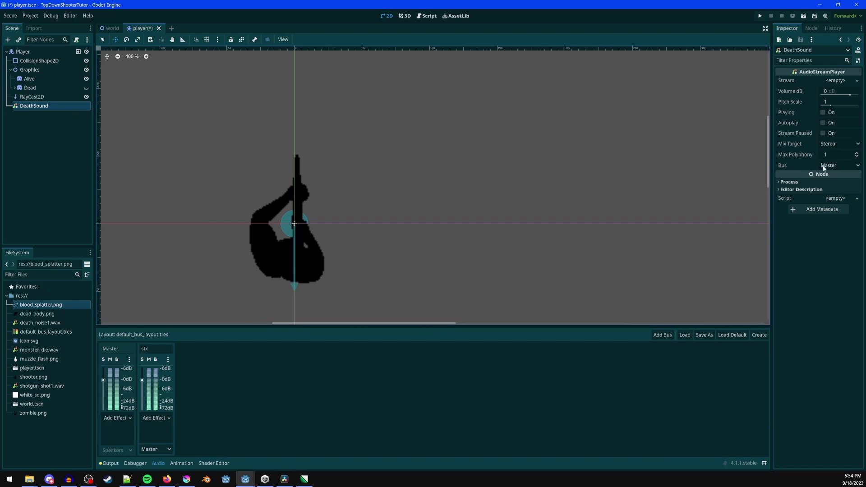
pyautogui.click(839, 165)
pyautogui.click(831, 182)
pyautogui.hotkey('ctrl', 's')
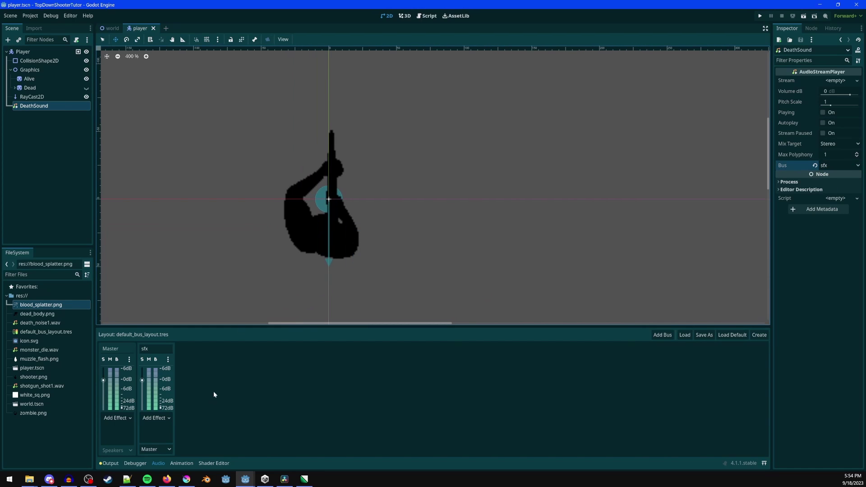
# - Set the RayCast2D's target position y value to -1000 px
pyautogui.scroll(-2, 339, 231)
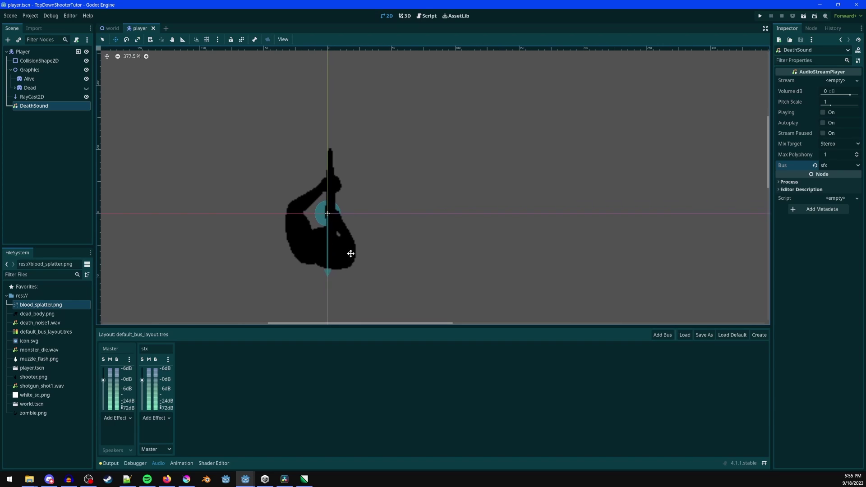
pyautogui.scroll(1, 352, 252)
pyautogui.click(32, 97)
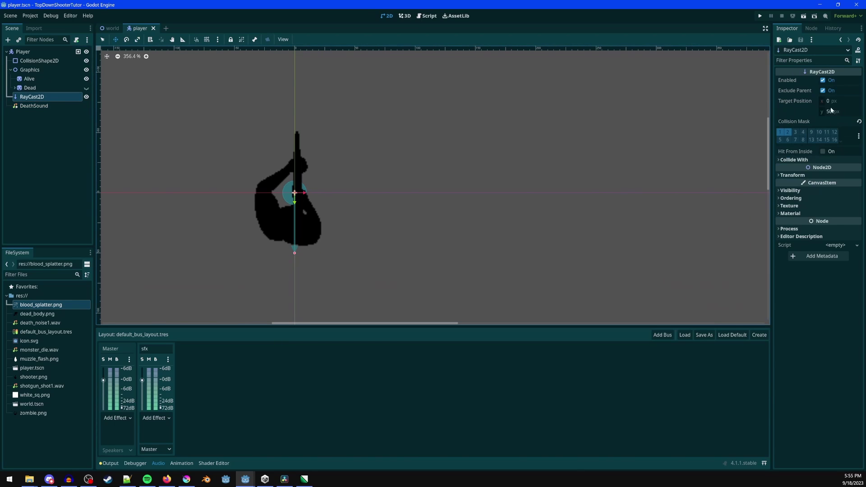
pyautogui.click(840, 108)
pyautogui.write('-1000')
pyautogui.press('Return')
# - Move the RayCast2D slightly right and down so that it lines up with the character's gun barrel
pyautogui.scroll(1, 392, 192)
pyautogui.moveTo(281, 220); pyautogui.dragTo(288, 233)
pyautogui.scroll(-2, 313, 136)
pyautogui.moveTo(313, 136); pyautogui.dragTo(323, 91, button='middle')
pyautogui.scroll(3, 286, 138)
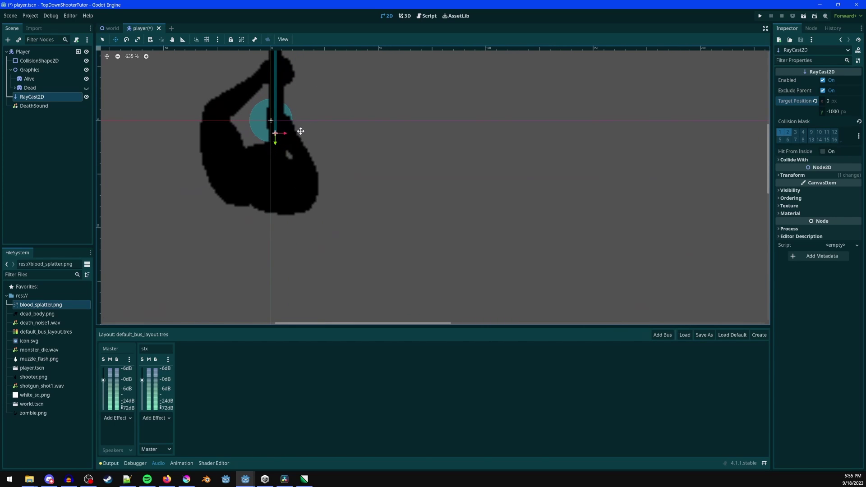
# - Enlarge the circular CollisionShape2D so that it covers more of the character's body
pyautogui.scroll(-1, 299, 133)
pyautogui.click(301, 158)
pyautogui.moveTo(301, 159); pyautogui.dragTo(329, 160)
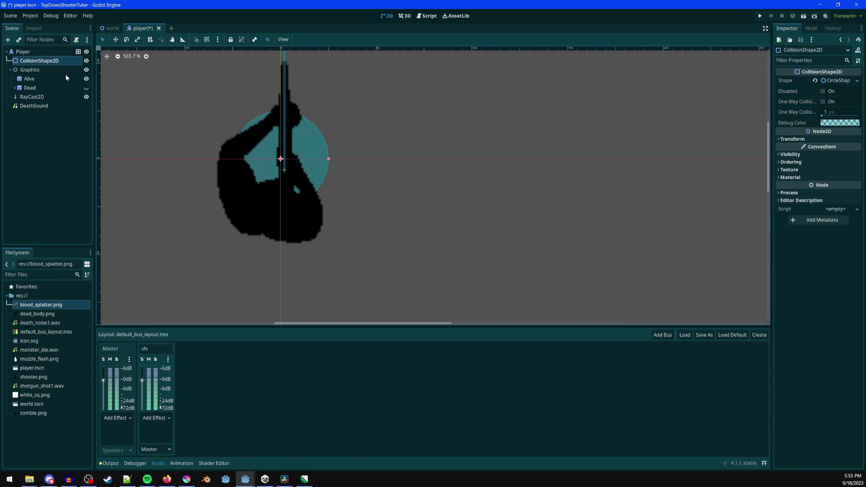
# - Try to shift the Alive sprite on its own upward over the collision circle, and undo the move
pyautogui.click(38, 70)
pyautogui.click(29, 79)
pyautogui.moveTo(338, 230); pyautogui.dragTo(344, 189)
pyautogui.moveTo(320, 92); pyautogui.dragTo(316, 151, button='middle')
pyautogui.scroll(2, 316, 151)
pyautogui.hotkey('ctrl', 'z')
# - Move the Alive sprite and the RayCast2D together slightly up and right over the collision circle, and save the scene
pyautogui.keyDown('ctrl'); pyautogui.click(40, 98); pyautogui.keyUp('ctrl')
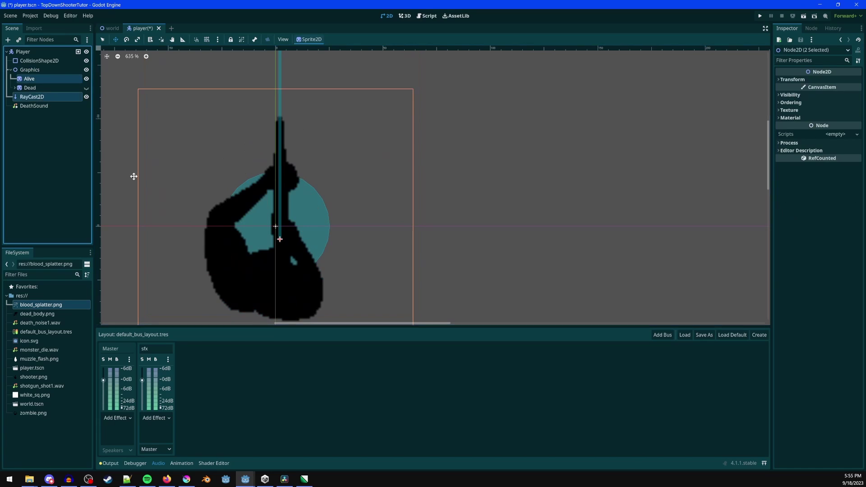
pyautogui.moveTo(315, 272); pyautogui.dragTo(325, 236)
pyautogui.scroll(-2, 351, 216)
pyautogui.scroll(-4, 351, 215)
pyautogui.scroll(4, 343, 213)
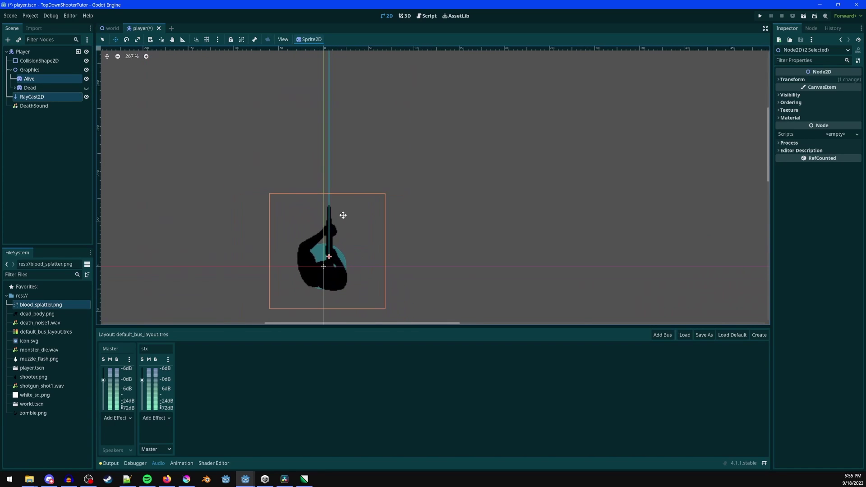
pyautogui.hotkey('ctrl', 's')
# - Duplicate the DeathSound node, name the copy ShootSound and save the player scene
pyautogui.click(33, 106)
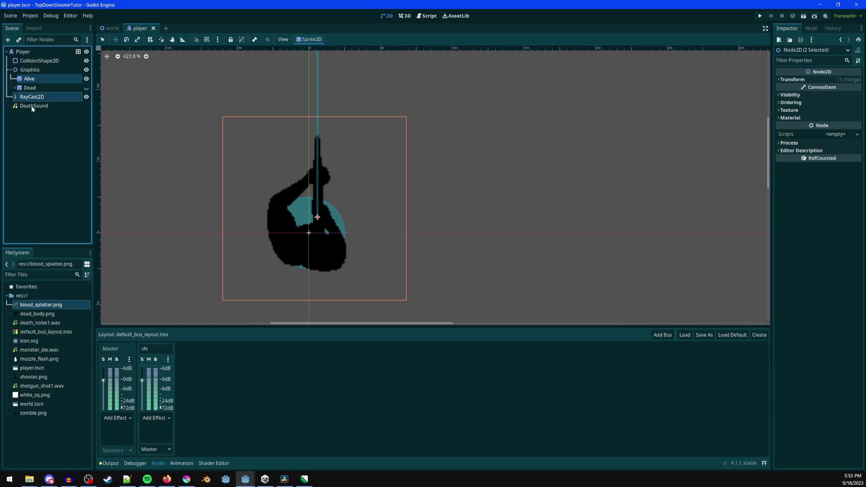
pyautogui.hotkey('ctrl', 'd')
pyautogui.write('Shoot')
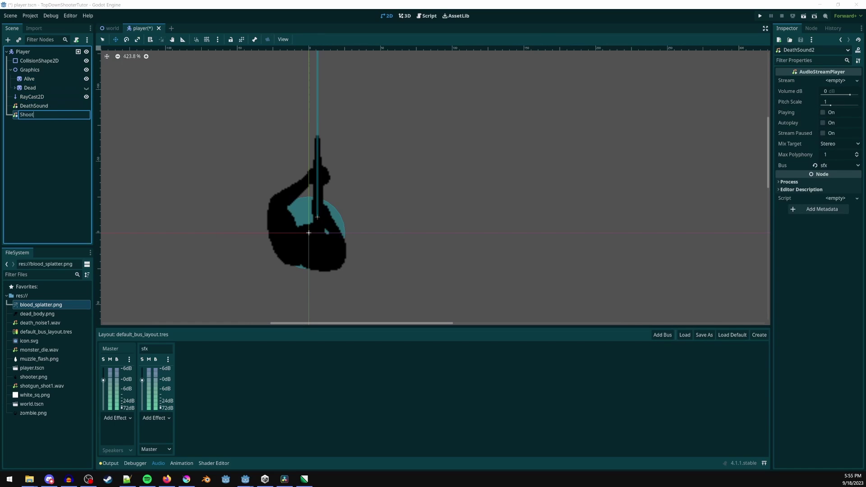
pyautogui.write('Sound')
pyautogui.press('Return')
pyautogui.hotkey('ctrl', 's')
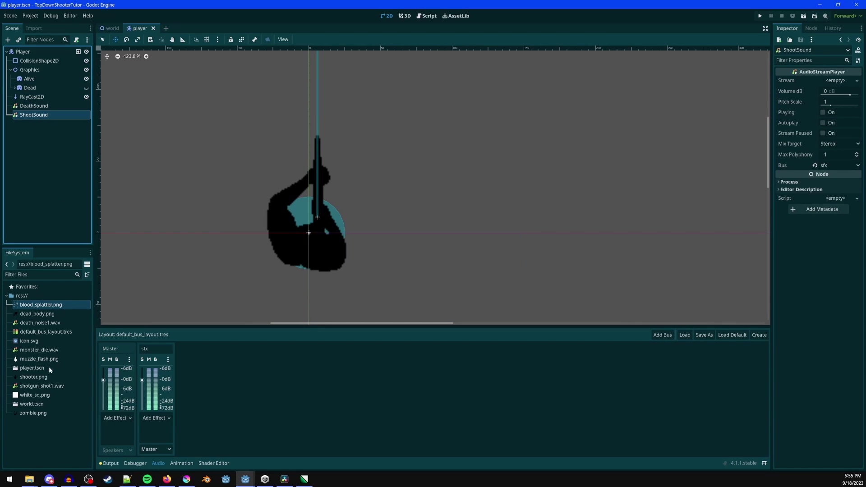
# - Assign and preview shotgun_shot1.wav as ShootSound's stream and death_noise1.wav as DeathSound's stream, and save the scene
pyautogui.click(44, 387)
pyautogui.moveTo(44, 386); pyautogui.dragTo(835, 81)
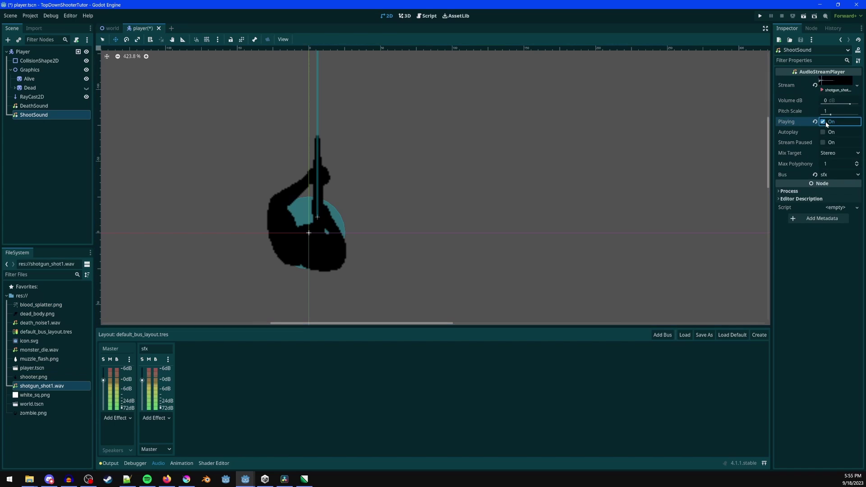
pyautogui.click(64, 106)
pyautogui.click(832, 113)
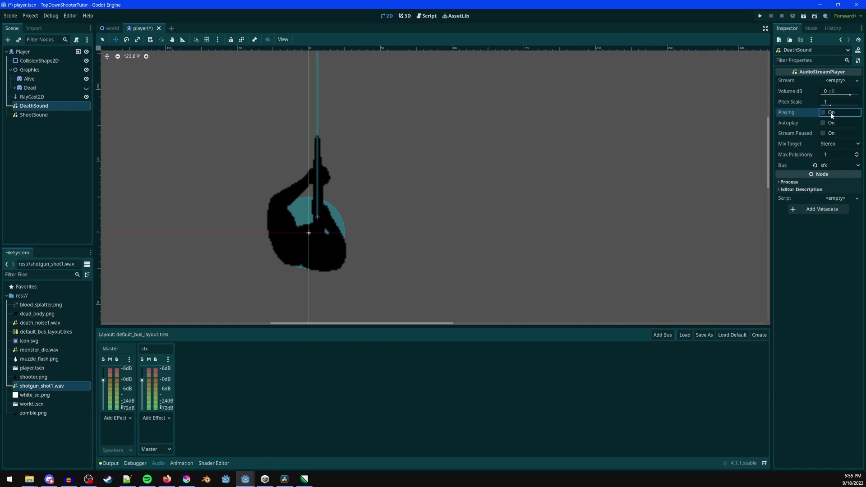
pyautogui.moveTo(40, 322); pyautogui.dragTo(843, 82)
pyautogui.click(828, 123)
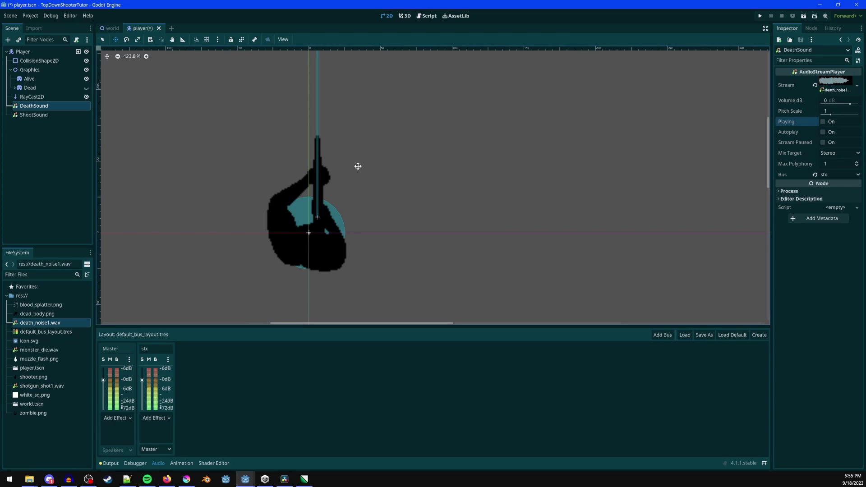
pyautogui.scroll(-1, 359, 162)
pyautogui.hotkey('ctrl', 's')
# - Add a Sprite2D as a child of Player and name it MuzzleFlash
pyautogui.click(27, 159)
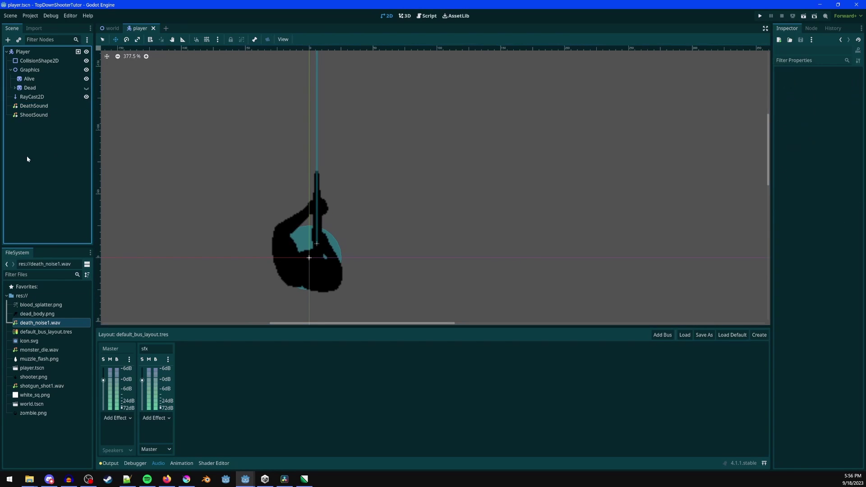
pyautogui.click(31, 51)
pyautogui.hotkey('ctrl', 'a')
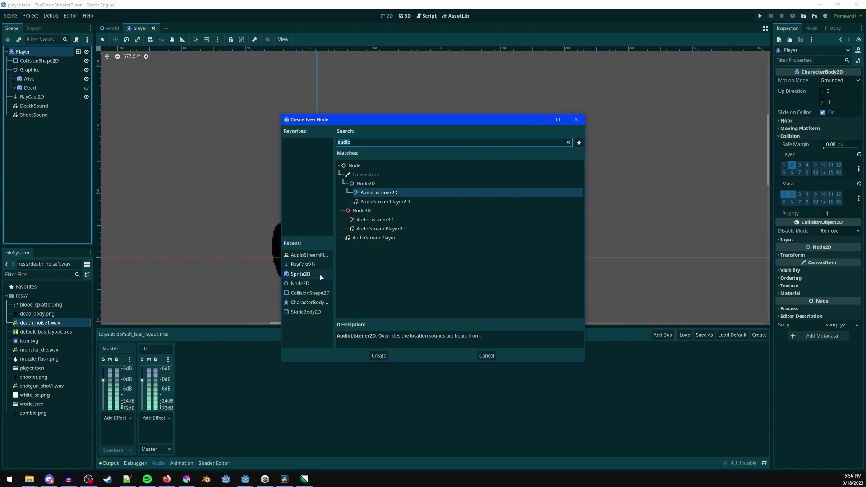
pyautogui.doubleClick(300, 274)
pyautogui.doubleClick(53, 123)
pyautogui.write('M')
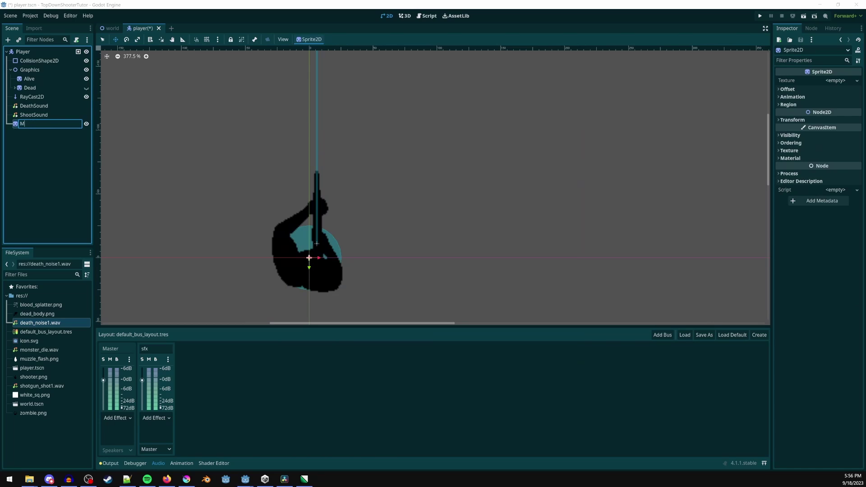
pyautogui.write('uzzleFlash')
pyautogui.press('Return')
# - Give the MuzzleFlash sprite the muzzle_flash.png texture and place it just beyond the tip of the gun
pyautogui.moveTo(41, 359); pyautogui.dragTo(835, 81)
pyautogui.scroll(2, 307, 283)
pyautogui.moveTo(307, 283); pyautogui.dragTo(318, 118)
# - Tint the MuzzleFlash sprite a muted yellow-green with Self Modulate and save the player scene
pyautogui.click(790, 147)
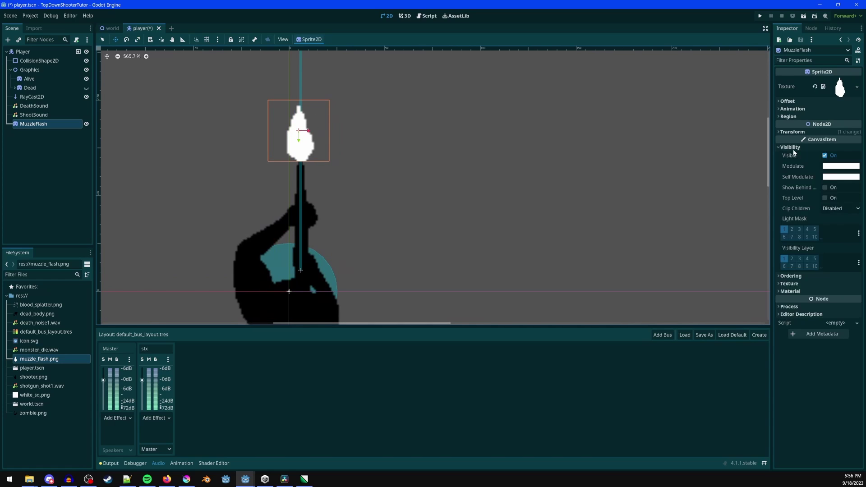
pyautogui.click(840, 177)
pyautogui.moveTo(833, 324); pyautogui.dragTo(770, 327)
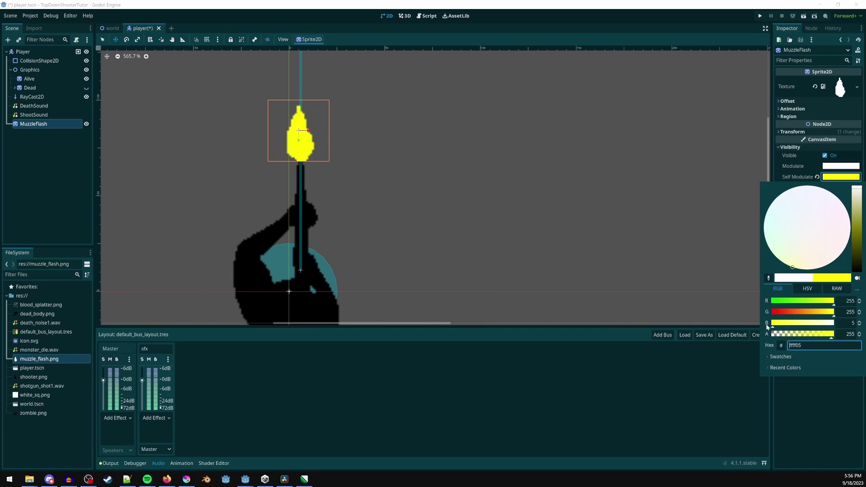
pyautogui.moveTo(821, 256)
pyautogui.mouseDown()
pyautogui.moveTo(790, 258)
pyautogui.moveTo(791, 267)
pyautogui.mouseUp()
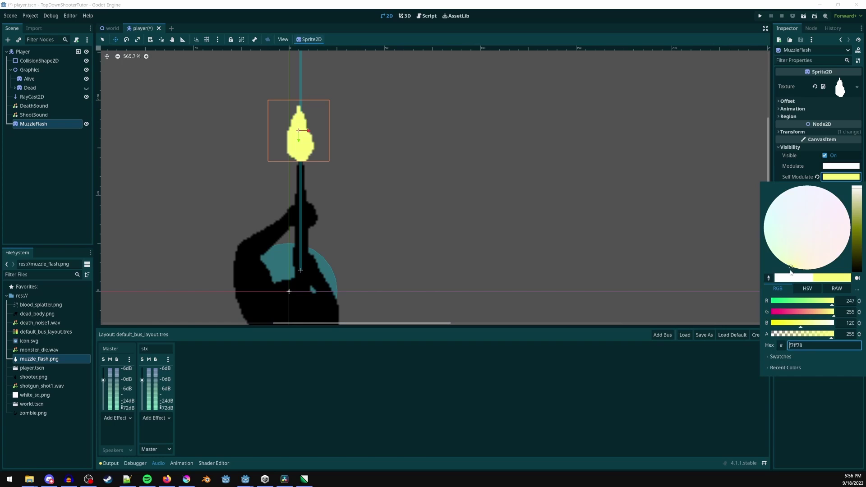
pyautogui.moveTo(860, 219); pyautogui.dragTo(858, 207)
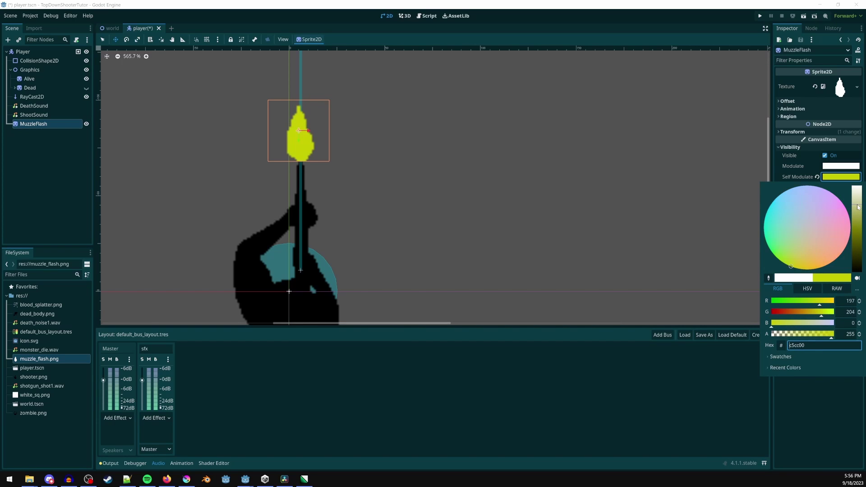
pyautogui.moveTo(792, 265); pyautogui.dragTo(794, 260)
pyautogui.click(367, 218)
pyautogui.scroll(-4, 367, 219)
pyautogui.hotkey('ctrl', 's')
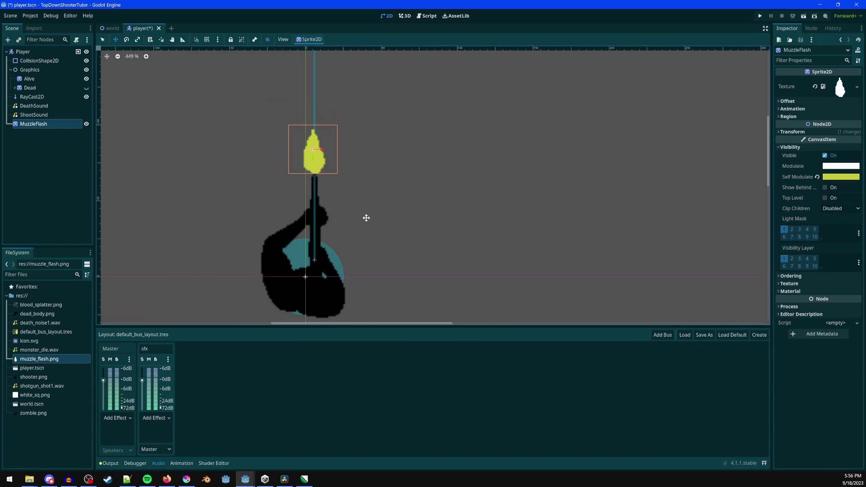
# - Add a one-shot Timer with a wait time of .05 s as a child of MuzzleFlash, and save the scene
pyautogui.hotkey('ctrl', 'a')
pyautogui.write('timer')
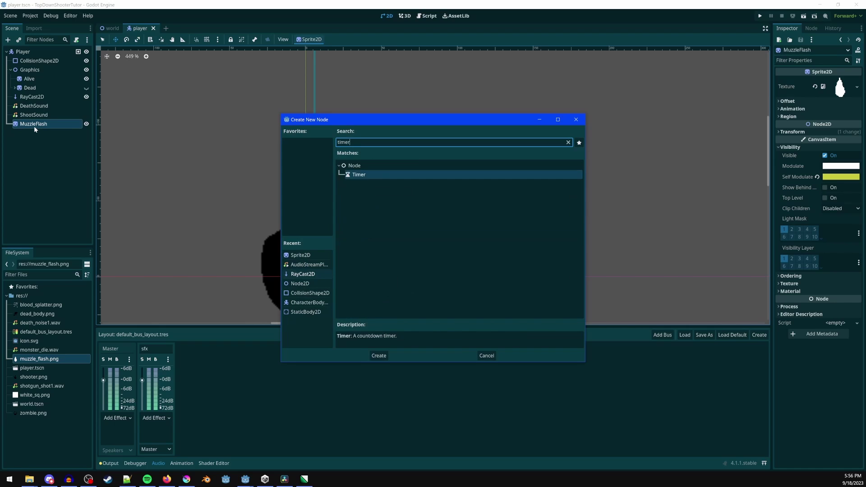
pyautogui.press('Return')
pyautogui.click(823, 102)
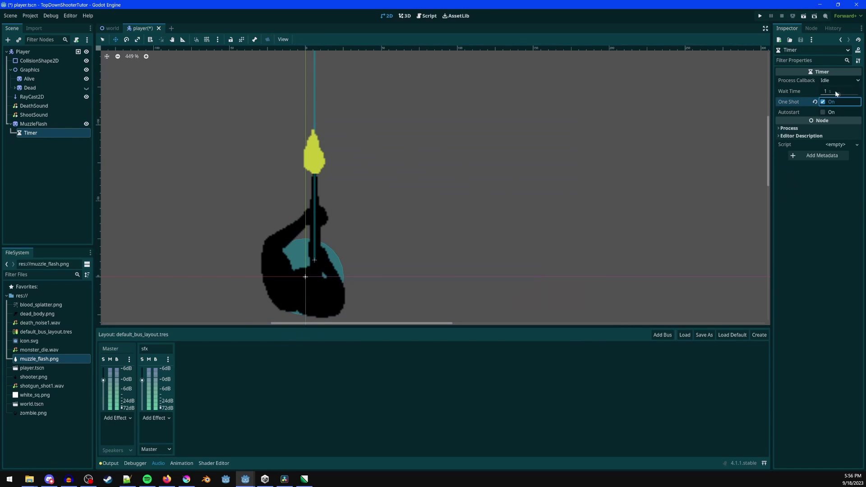
pyautogui.click(838, 91)
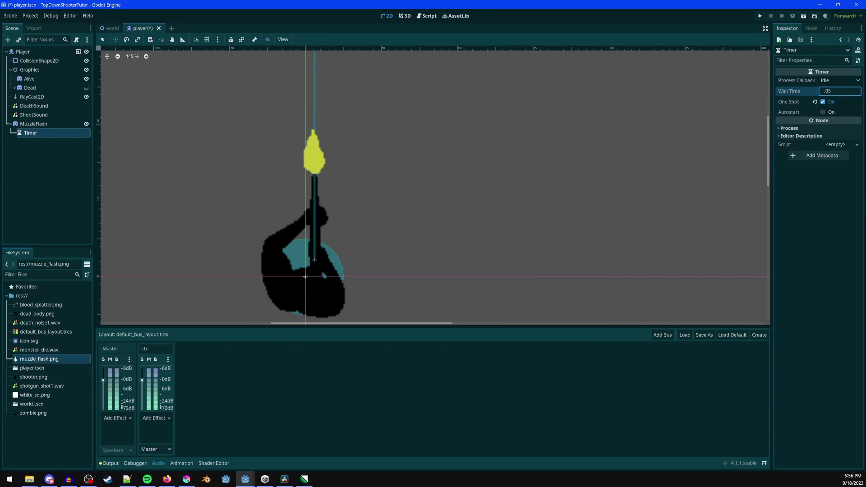
pyautogui.hotkey('ctrl', 's')
# - Connect the Timer's timeout() signal to the hide method of the MuzzleFlash node
pyautogui.click(812, 28)
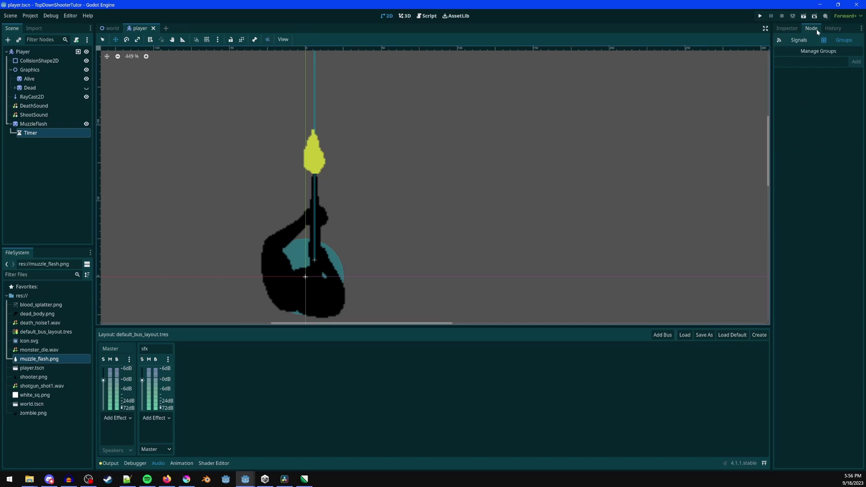
pyautogui.click(799, 39)
pyautogui.click(801, 71)
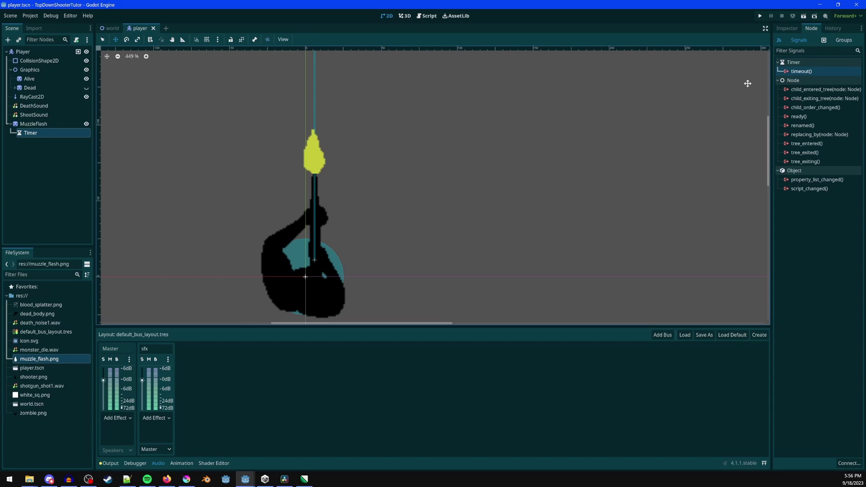
pyautogui.click(848, 464)
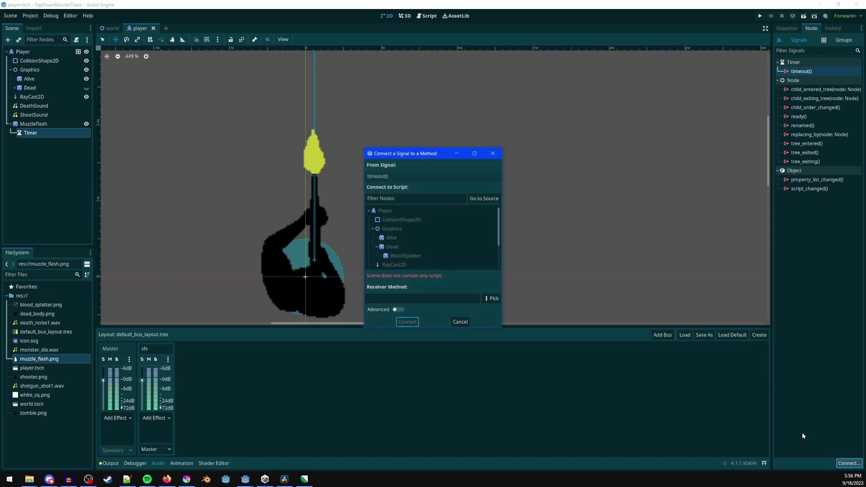
pyautogui.scroll(-2, 420, 235)
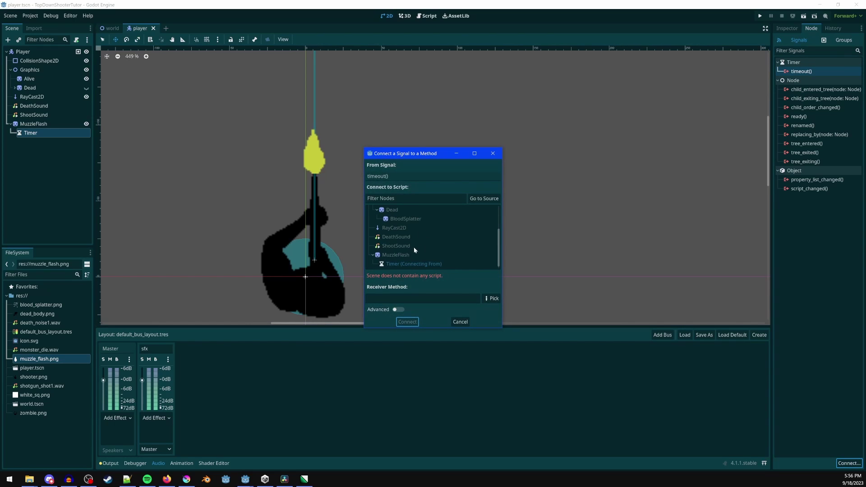
pyautogui.click(397, 310)
pyautogui.click(356, 267)
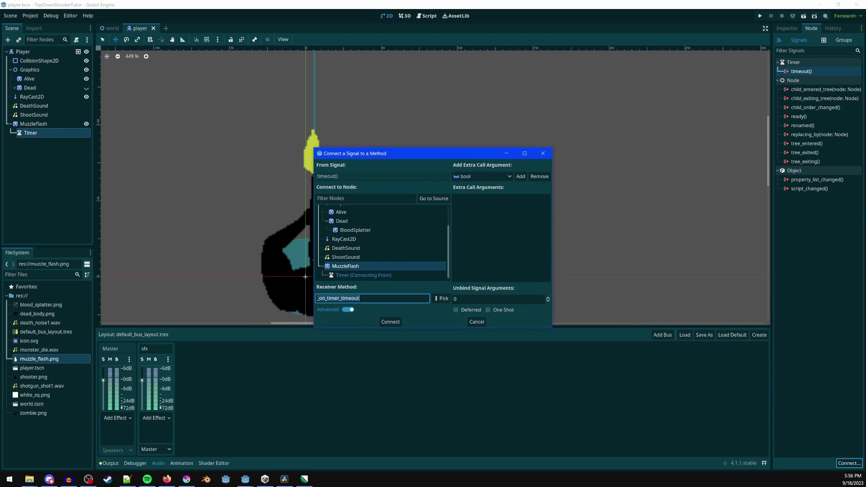
pyautogui.write('hide')
pyautogui.click(391, 322)
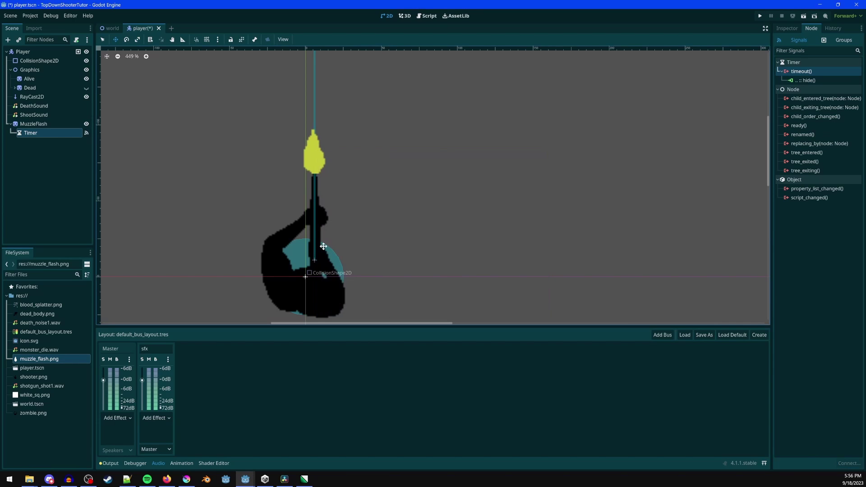
# - Hide the MuzzleFlash sprite and save the scene, collapsing the MuzzleFlash and Graphics branches
pyautogui.click(50, 124)
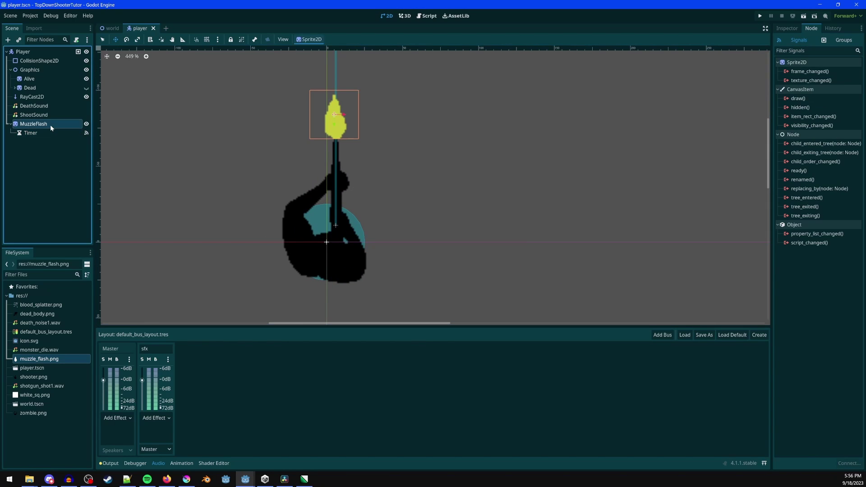
pyautogui.click(87, 124)
pyautogui.scroll(2, 271, 221)
pyautogui.hotkey('ctrl', 's')
pyautogui.click(11, 124)
pyautogui.click(10, 70)
# - Add a CanvasLayer as a child of Player, with a Control node as its child
pyautogui.click(23, 51)
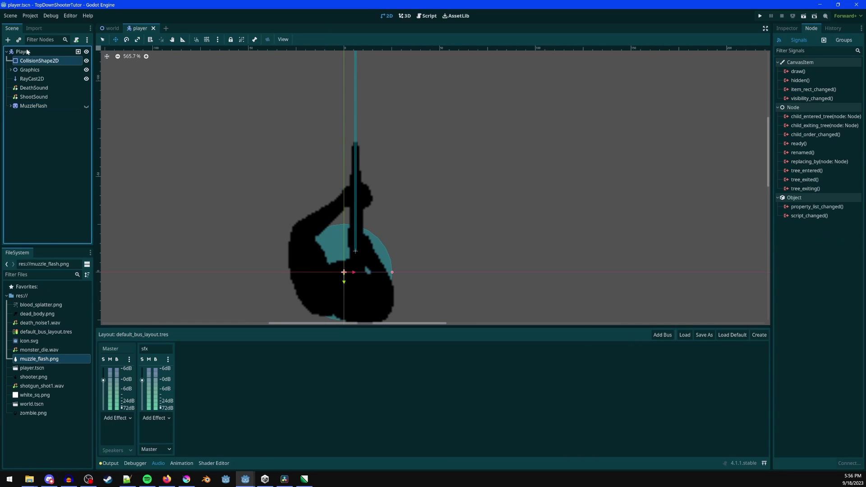
pyautogui.hotkey('ctrl', 'a')
pyautogui.write('canvaslayer')
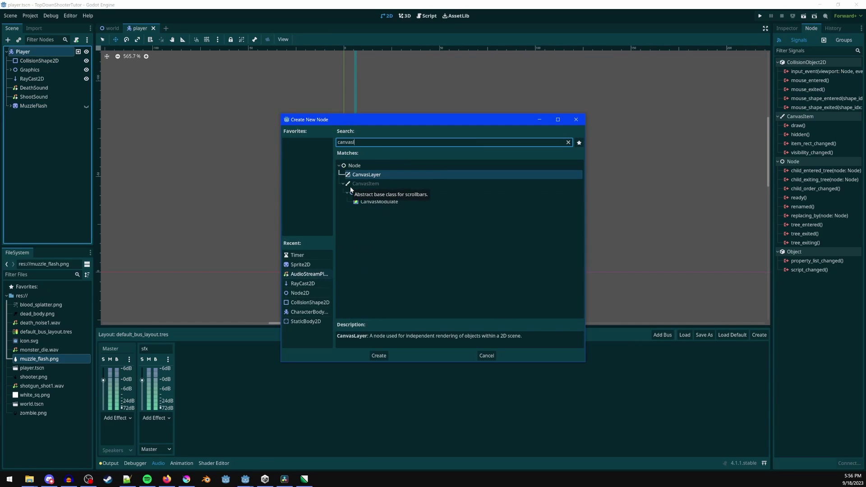
pyautogui.press('Return')
pyautogui.hotkey('ctrl', 'a')
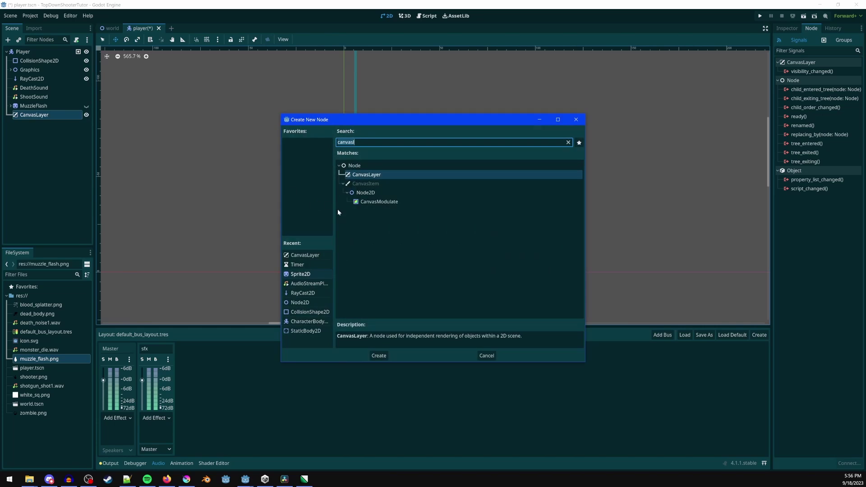
pyautogui.write('control')
pyautogui.press('Return')
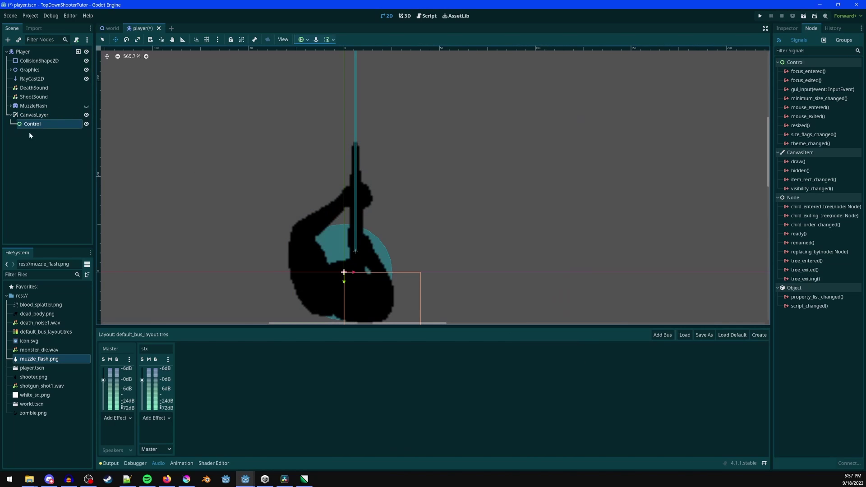
# - Apply the Full Rect anchor preset to the Control node so it fills the game screen
pyautogui.scroll(-20, 389, 197)
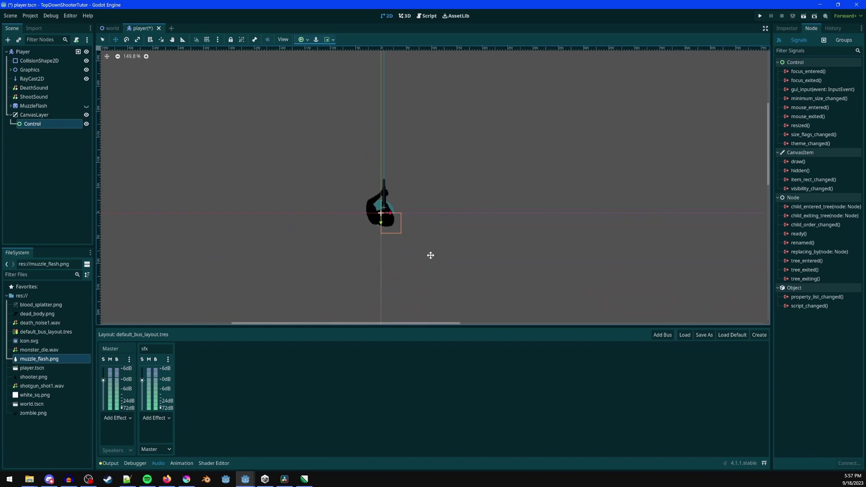
pyautogui.moveTo(508, 295); pyautogui.dragTo(356, 170, button='middle')
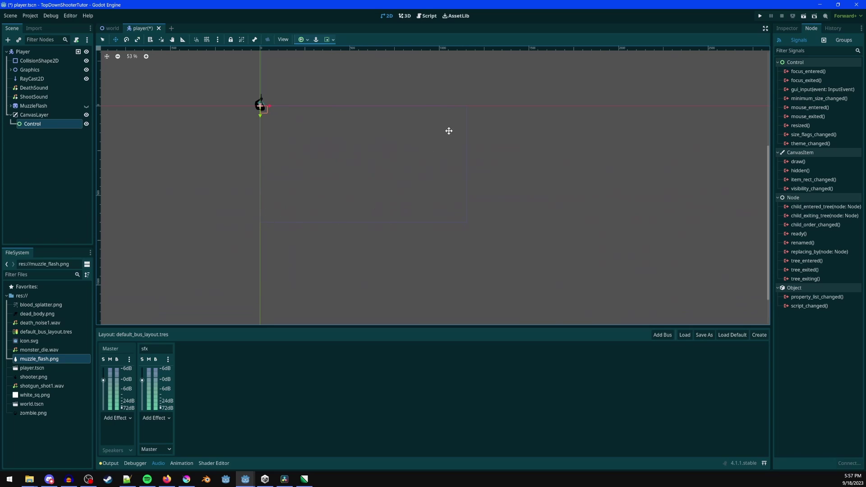
pyautogui.scroll(1, 371, 92)
pyautogui.click(305, 40)
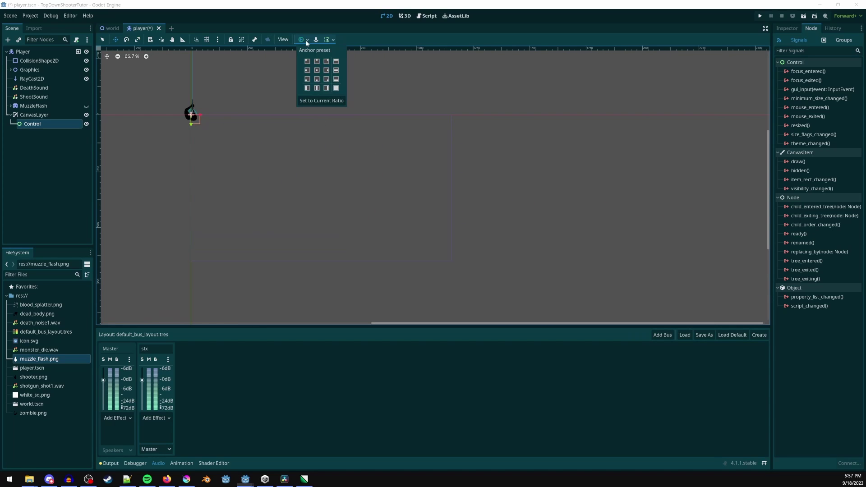
pyautogui.click(336, 88)
# - Add a ColorRect as a child of Control and apply the Full Rect anchor preset to it
pyautogui.hotkey('ctrl', 'a')
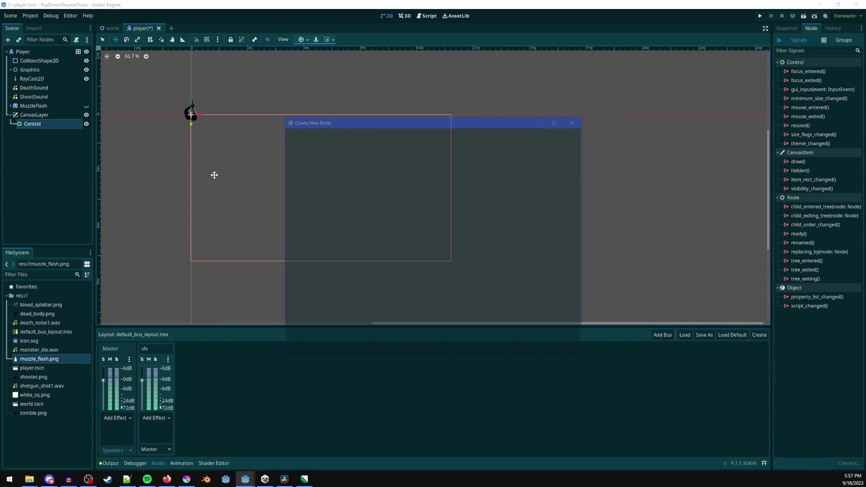
pyautogui.write('color')
pyautogui.press('Return')
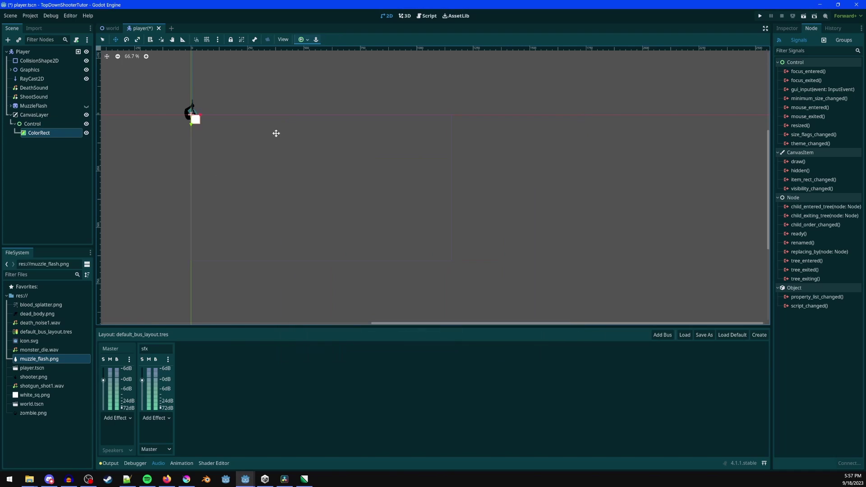
pyautogui.click(305, 40)
pyautogui.click(336, 88)
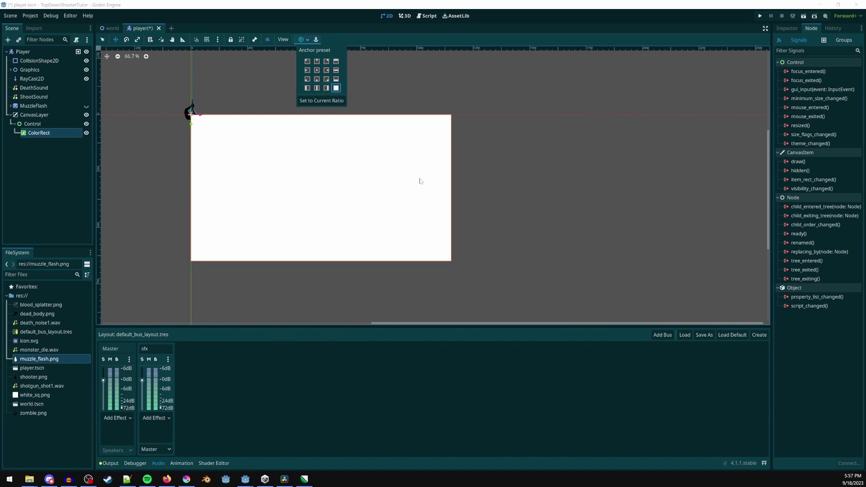
# - Set the ColorRect's color to a semi-transparent black
pyautogui.click(790, 29)
pyautogui.click(792, 30)
pyautogui.click(836, 82)
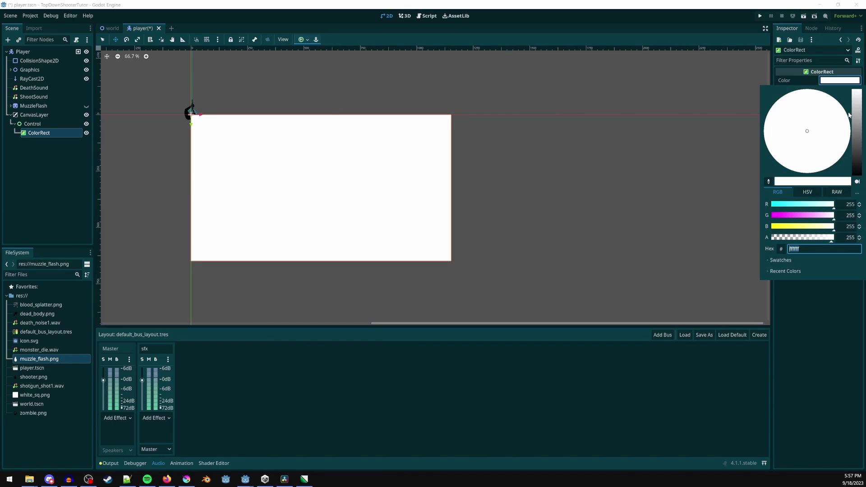
pyautogui.moveTo(857, 92); pyautogui.dragTo(857, 300)
pyautogui.moveTo(810, 241); pyautogui.dragTo(792, 239)
pyautogui.click(313, 207)
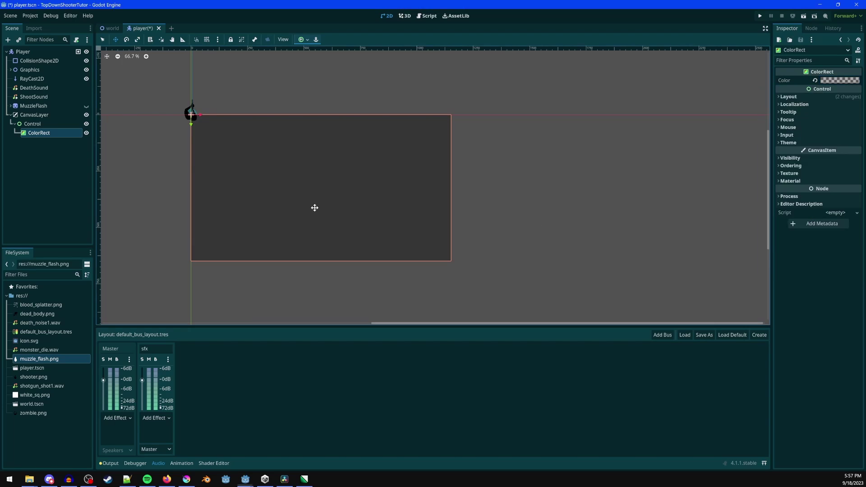
# - Add a Panel as a child of Control, with a Label as the Panel's child
pyautogui.click(39, 126)
pyautogui.hotkey('ctrl', 'a')
pyautogui.write('panel')
pyautogui.press('Return')
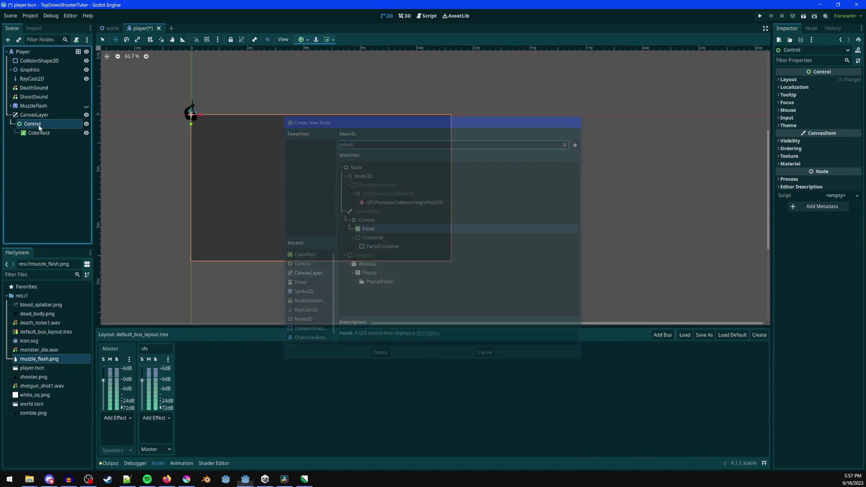
pyautogui.hotkey('ctrl', 'a')
pyautogui.write('label')
pyautogui.press('Return')
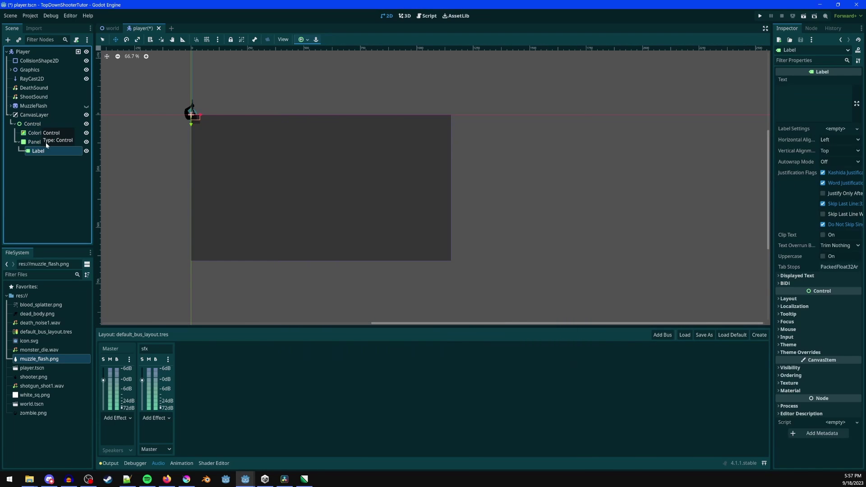
# - Add a Button as a child of Panel and rename the Control node to DeathScreen
pyautogui.click(45, 143)
pyautogui.hotkey('ctrl', 'a')
pyautogui.write('button')
pyautogui.press('Return')
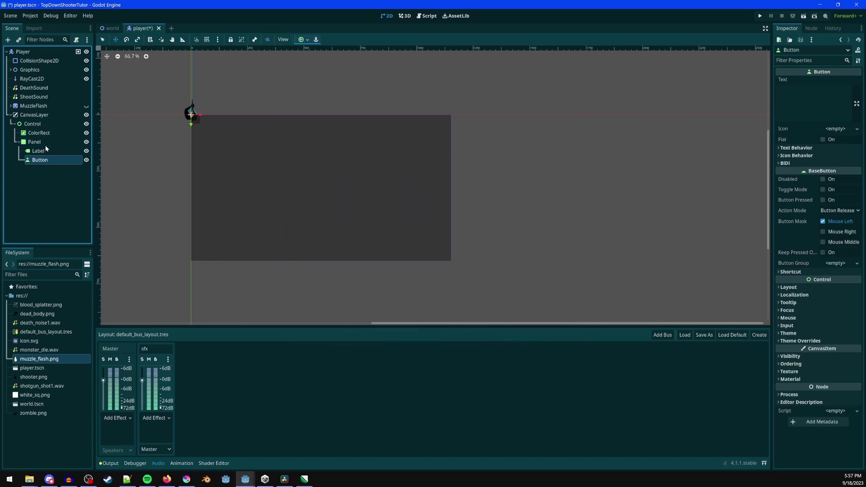
pyautogui.click(40, 124)
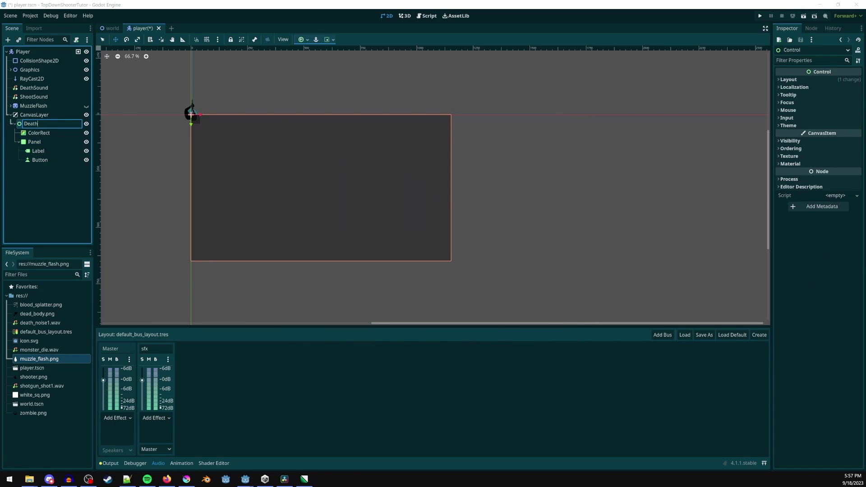
pyautogui.write('reen')
pyautogui.press('Return')
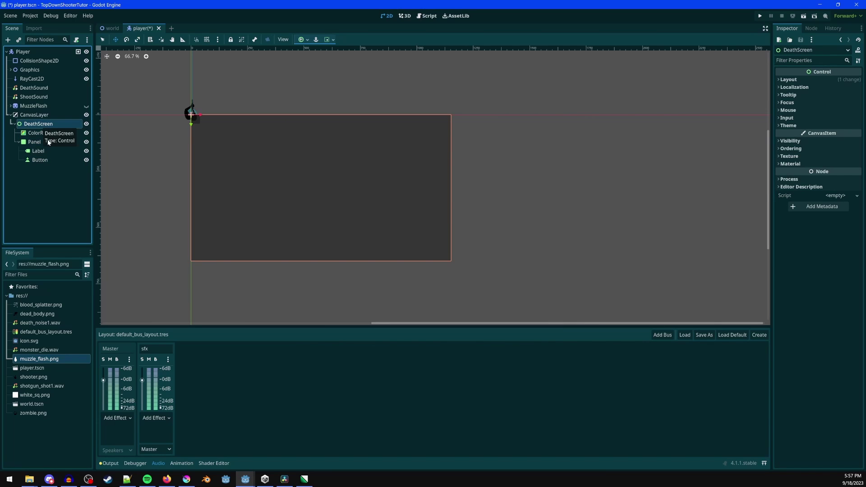
# - Anchor the Panel to the center of the death screen and resize it to a small wide rectangle
pyautogui.click(48, 143)
pyautogui.click(303, 40)
pyautogui.click(317, 72)
pyautogui.scroll(3, 333, 173)
pyautogui.moveTo(322, 208); pyautogui.dragTo(338, 212)
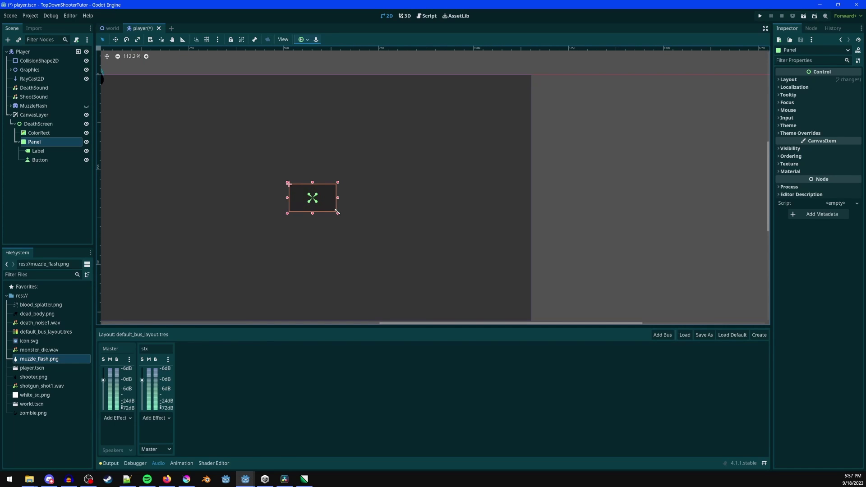
# - Set the Label's text to "You Died!" and place it just below the Panel's upper edge with the Center Top anchor preset
pyautogui.click(54, 151)
pyautogui.write('You Died!')
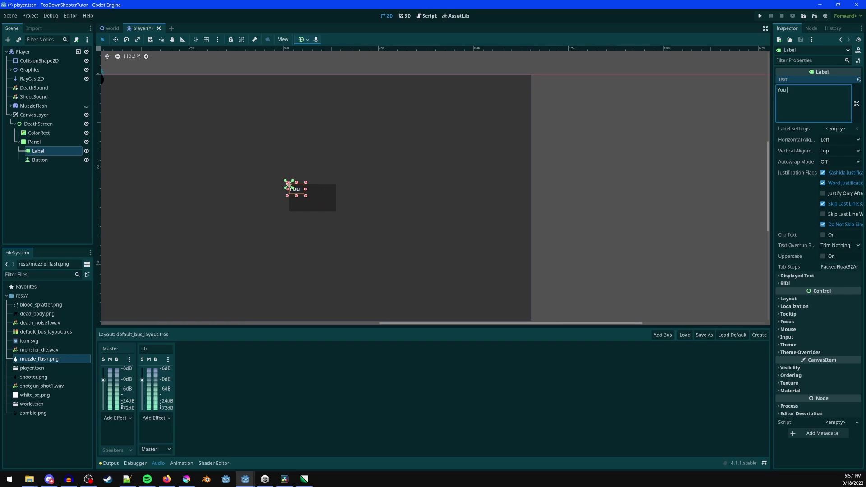
pyautogui.click(302, 39)
pyautogui.click(317, 62)
pyautogui.scroll(10, 312, 185)
pyautogui.click(321, 194)
pyautogui.write('w')
pyautogui.press('BackSpace')
pyautogui.hotkey('ctrl', 's')
pyautogui.moveTo(327, 193); pyautogui.dragTo(328, 201)
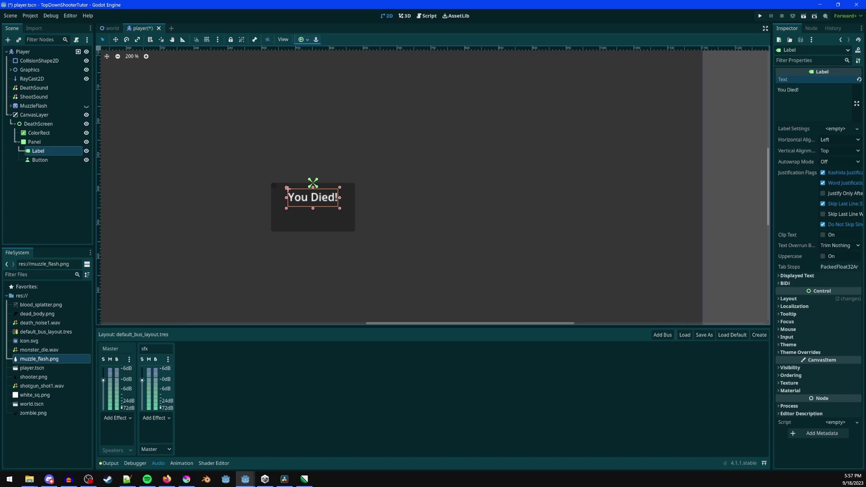
# - Set the Button's text to "Restart" and place it just above the Panel's lower edge with the Center Bottom anchor preset
pyautogui.click(37, 159)
pyautogui.click(799, 97)
pyautogui.write('Restart')
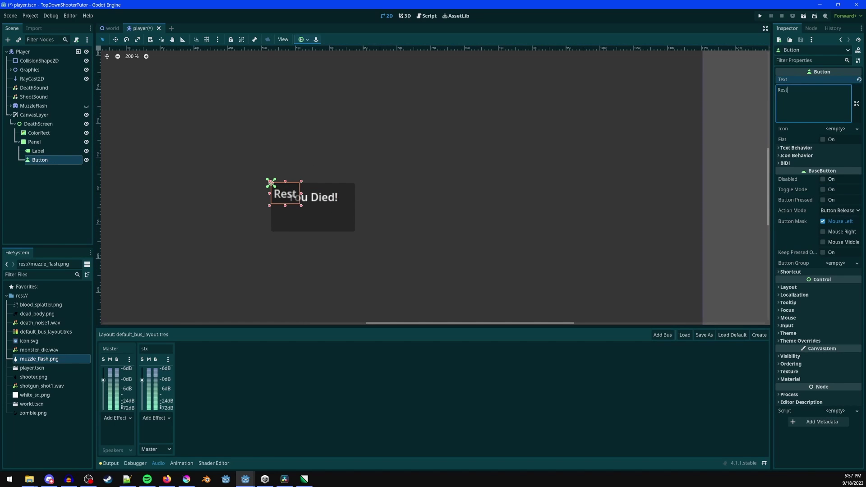
pyautogui.click(307, 39)
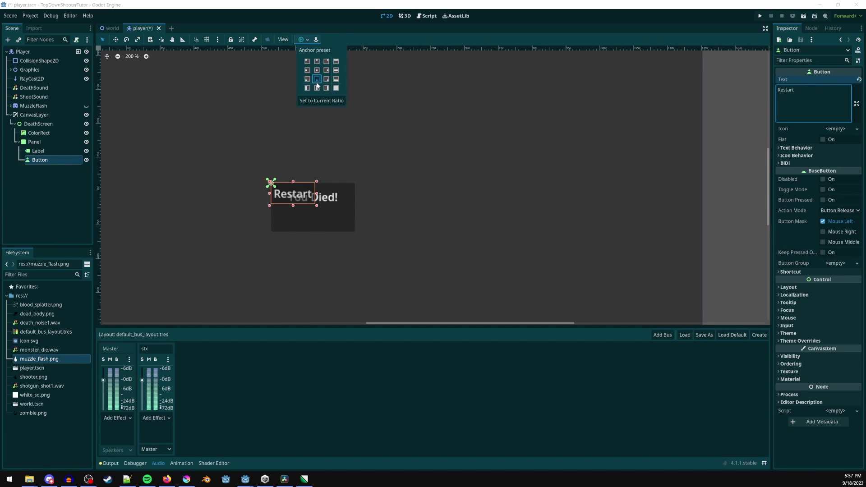
pyautogui.click(317, 81)
pyautogui.scroll(1, 321, 224)
pyautogui.moveTo(320, 224); pyautogui.dragTo(318, 220)
# - Enlarge the Panel slightly around its label and button, and save the scene
pyautogui.click(28, 142)
pyautogui.moveTo(260, 179); pyautogui.dragTo(250, 171)
pyautogui.scroll(-8, 304, 187)
pyautogui.hotkey('ctrl', 's')
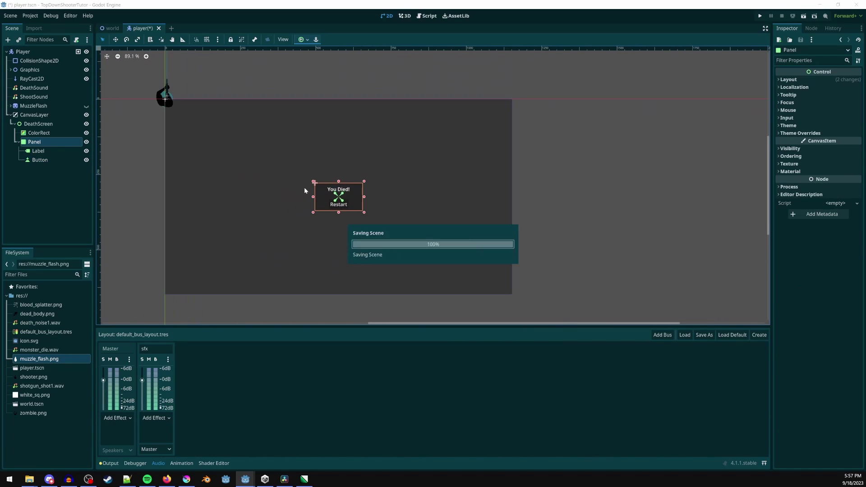
# - Hide the DeathScreen node and collapse its branch in the scene tree
pyautogui.click(86, 124)
pyautogui.click(15, 123)
pyautogui.click(36, 115)
# - Add a Camera2D as a child of Player
pyautogui.click(23, 52)
pyautogui.hotkey('ctrl', 'a')
pyautogui.write('camera')
pyautogui.press('Return')
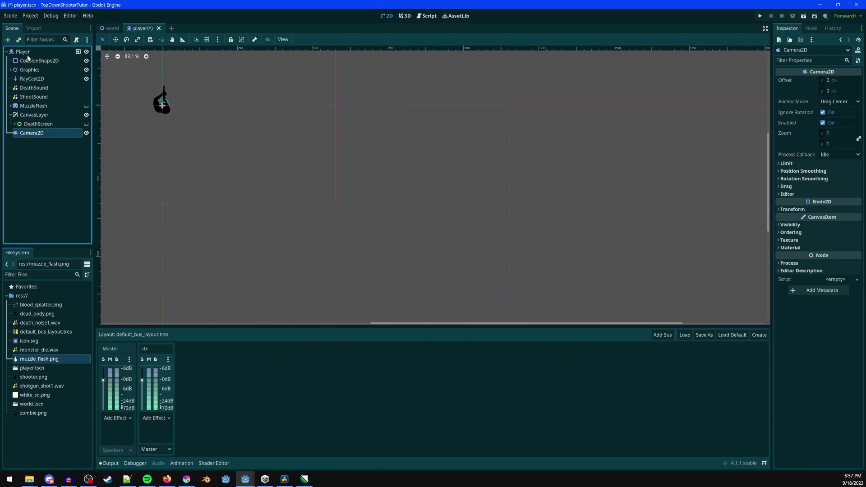
pyautogui.moveTo(173, 149); pyautogui.dragTo(308, 253, button='middle')
pyautogui.scroll(-5, 307, 252)
pyautogui.scroll(1, 329, 230)
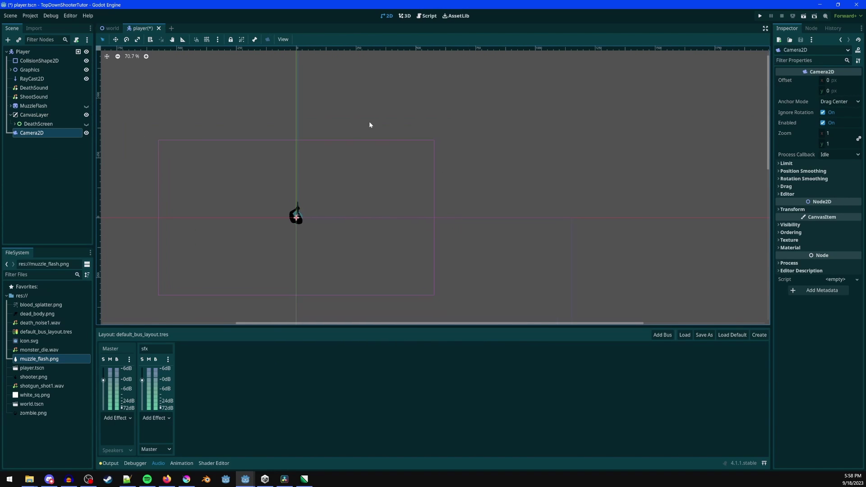
pyautogui.moveTo(345, 223); pyautogui.dragTo(338, 196, button='middle')
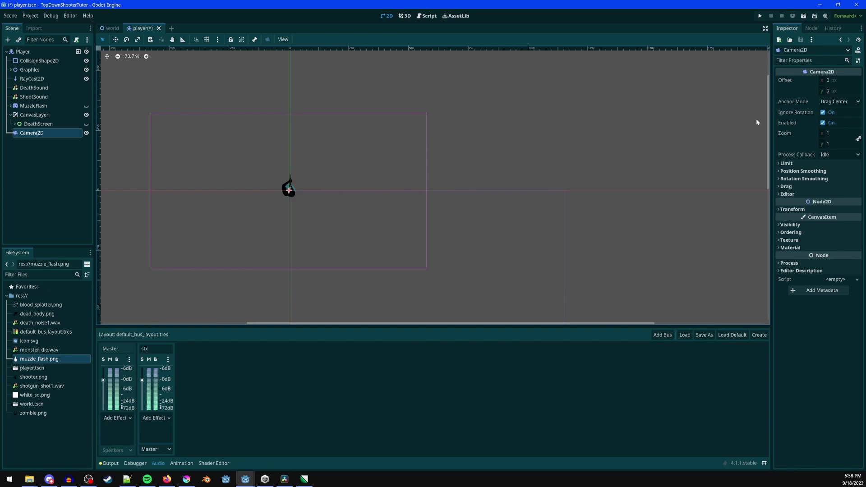
# - Start attaching a new script to the Player node
pyautogui.moveTo(373, 261); pyautogui.dragTo(406, 258, button='middle')
pyautogui.scroll(1, 349, 245)
pyautogui.click(27, 51)
pyautogui.click(76, 39)
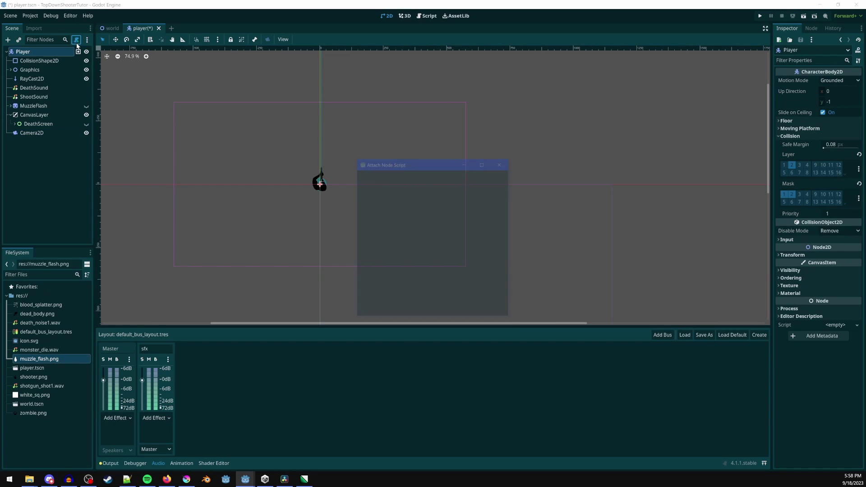